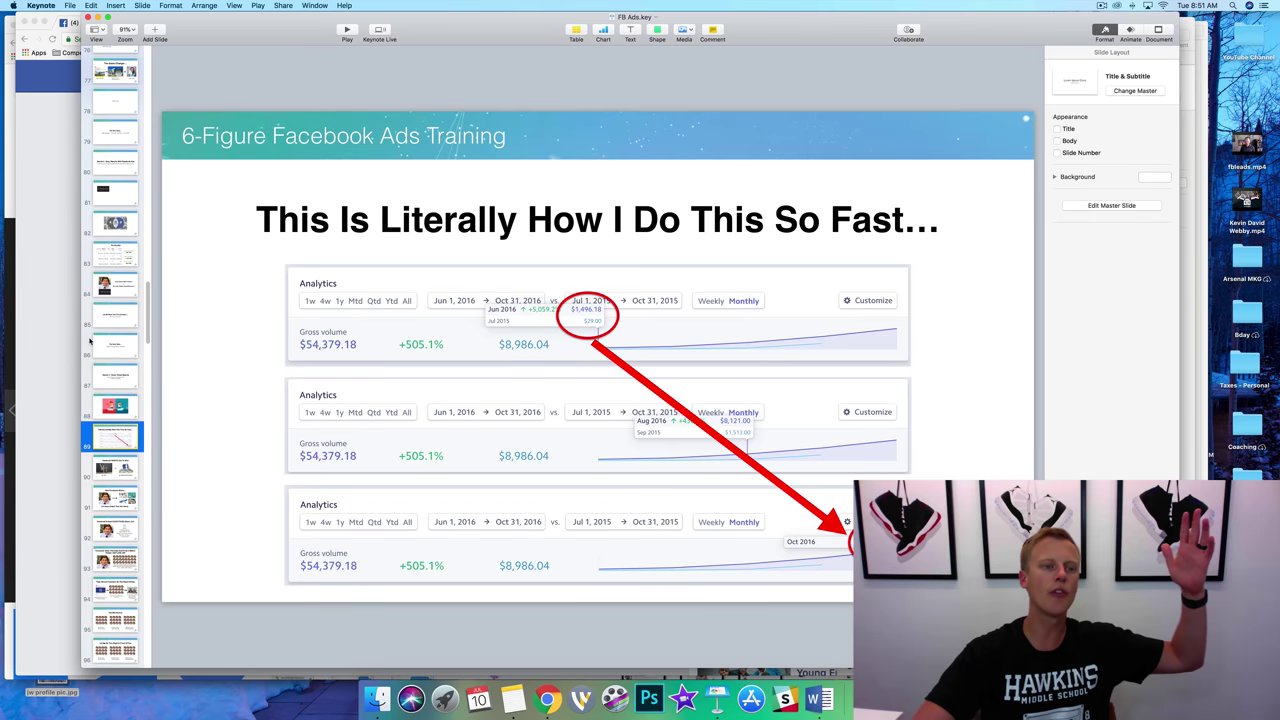
- Switch to the Facebook home page in Chrome and open Ads Manager
click(42, 340)
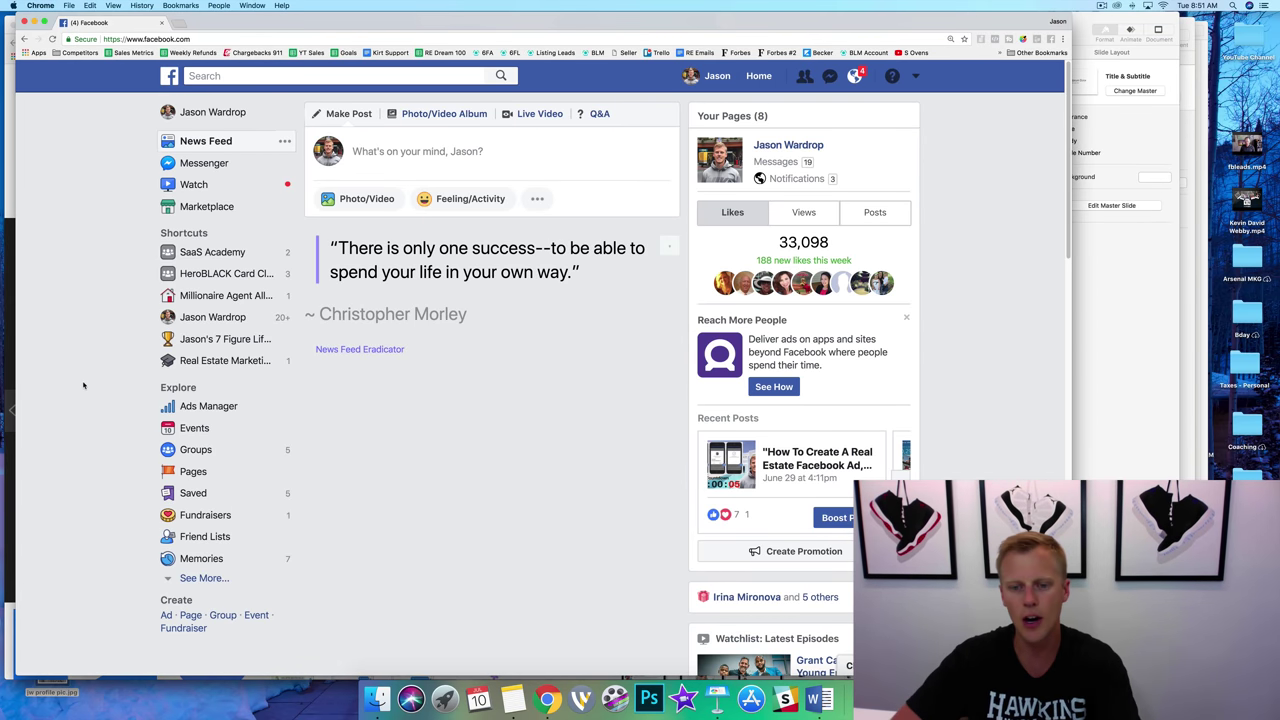
click(210, 406)
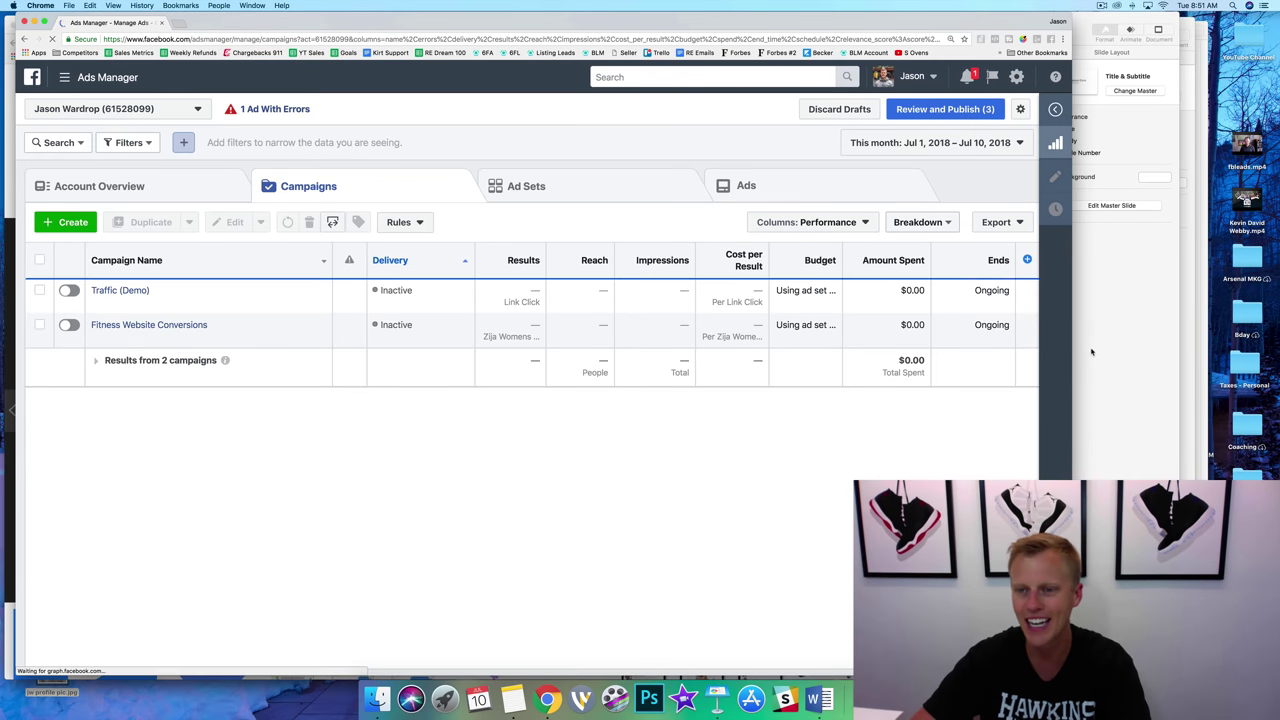
- Switch to the Keynote presentation and go through the slides from "How Facebook Works" to "Then We Let Facebook Do The Heavy Lifting"
click(1092, 351)
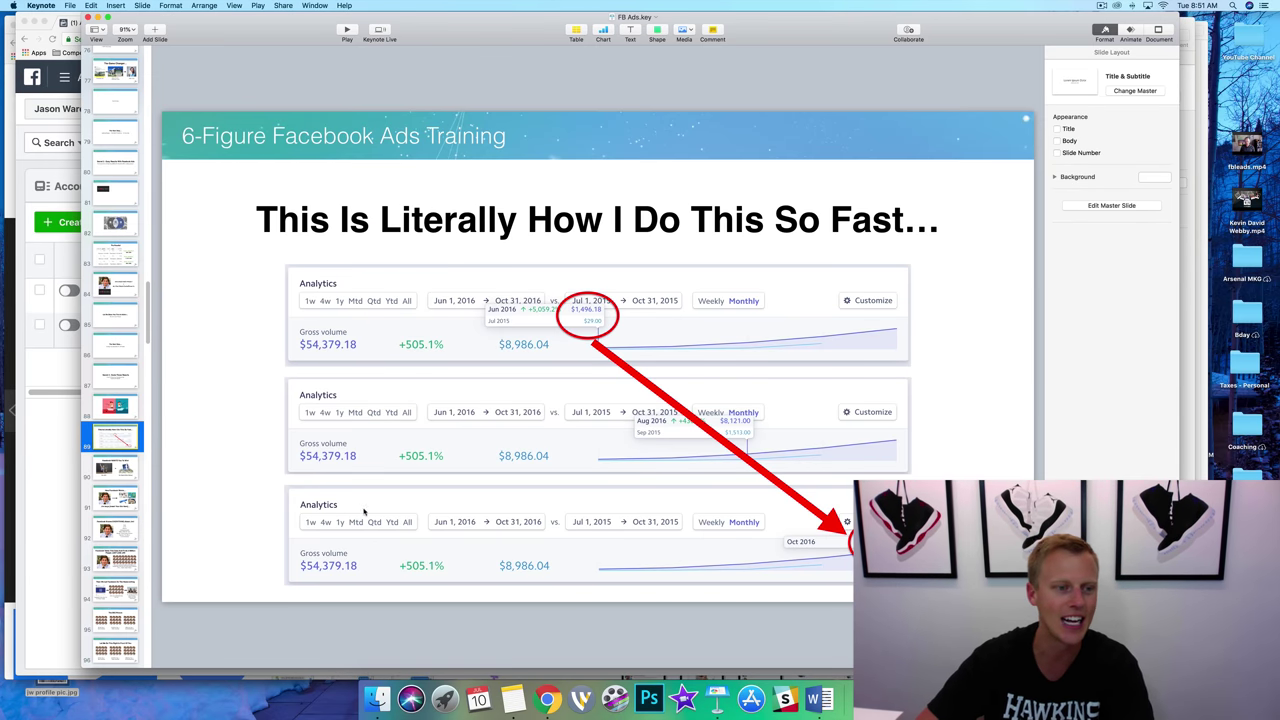
click(100, 503)
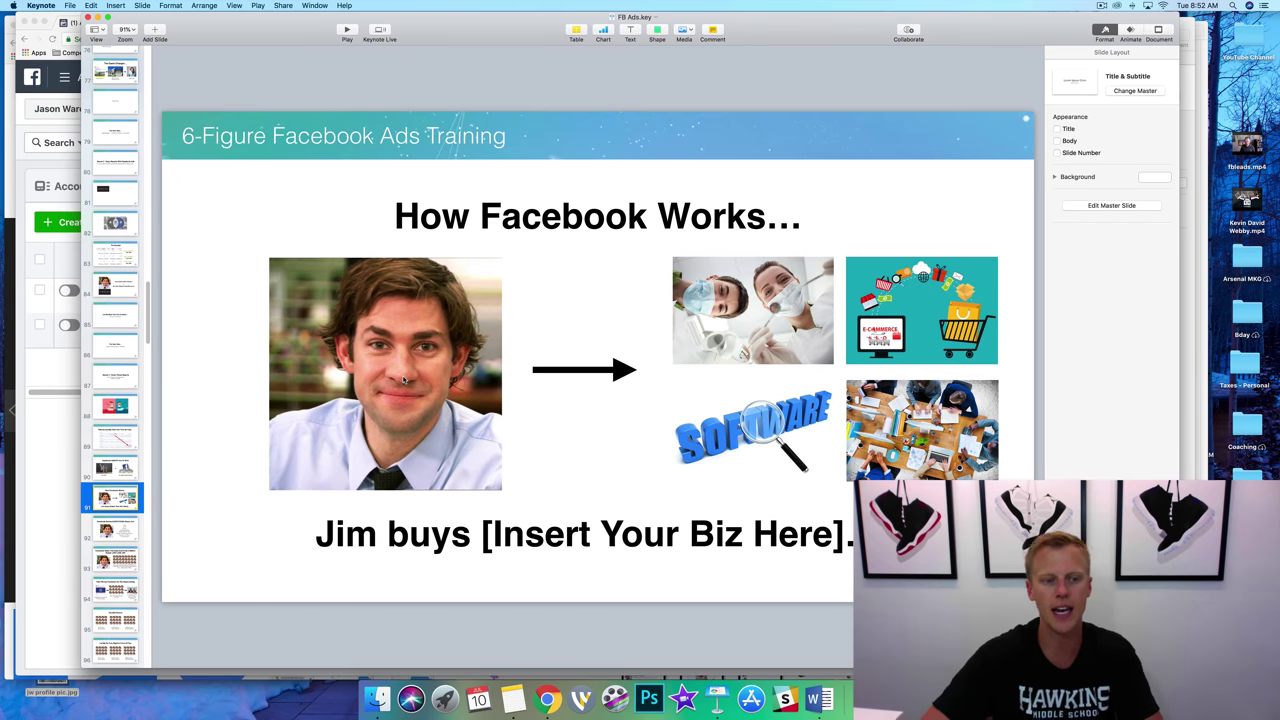
click(127, 534)
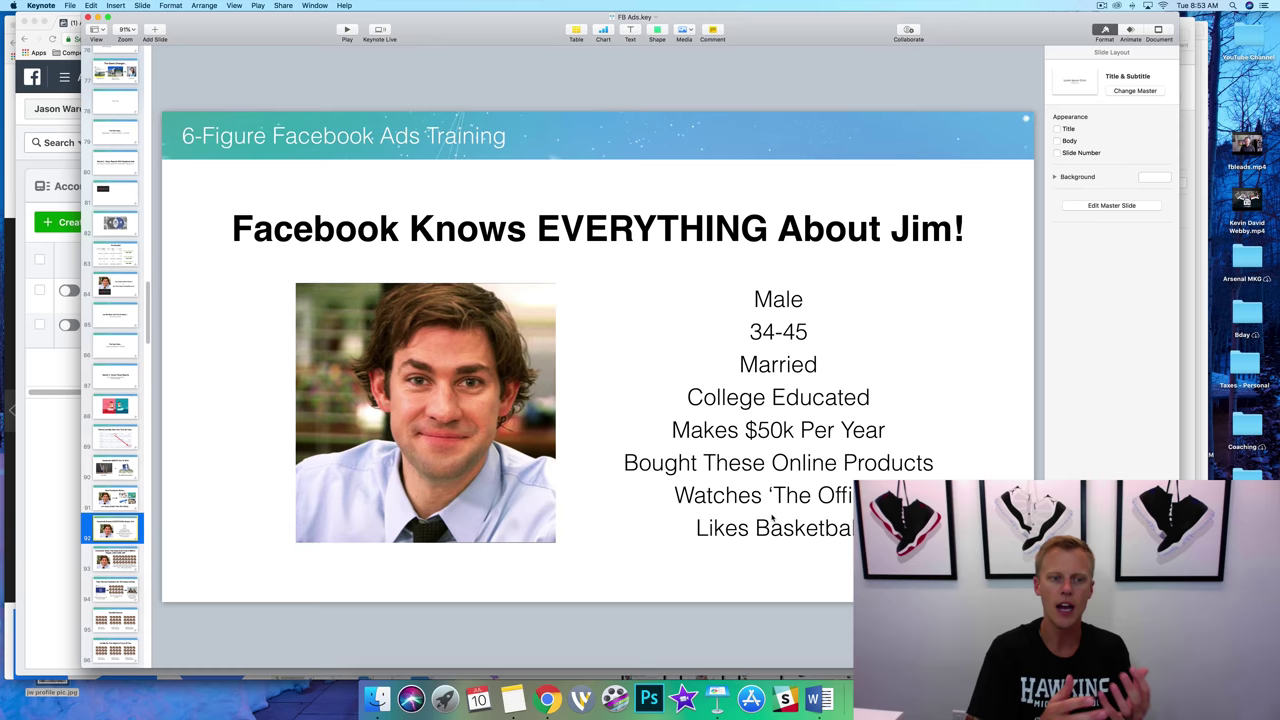
click(116, 560)
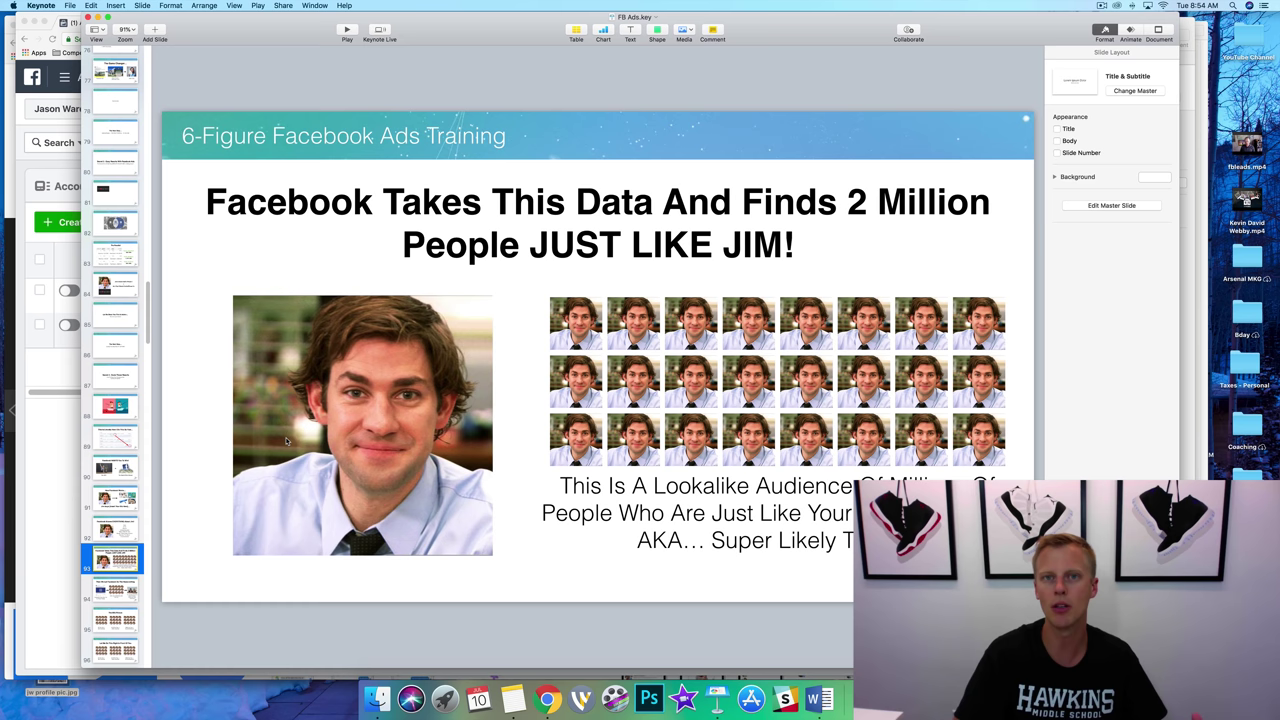
key(Down)
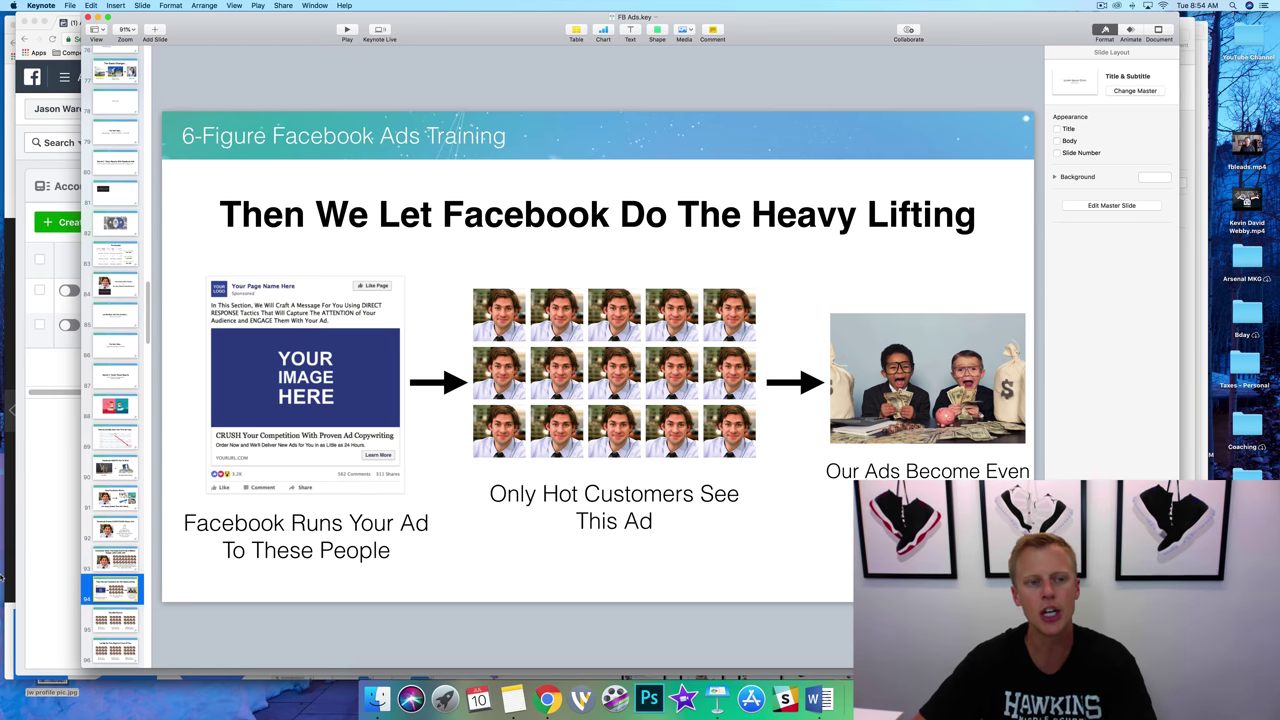
- Switch back to Ads Manager in Chrome, search for "audiences" and open the Audiences tool
click(71, 487)
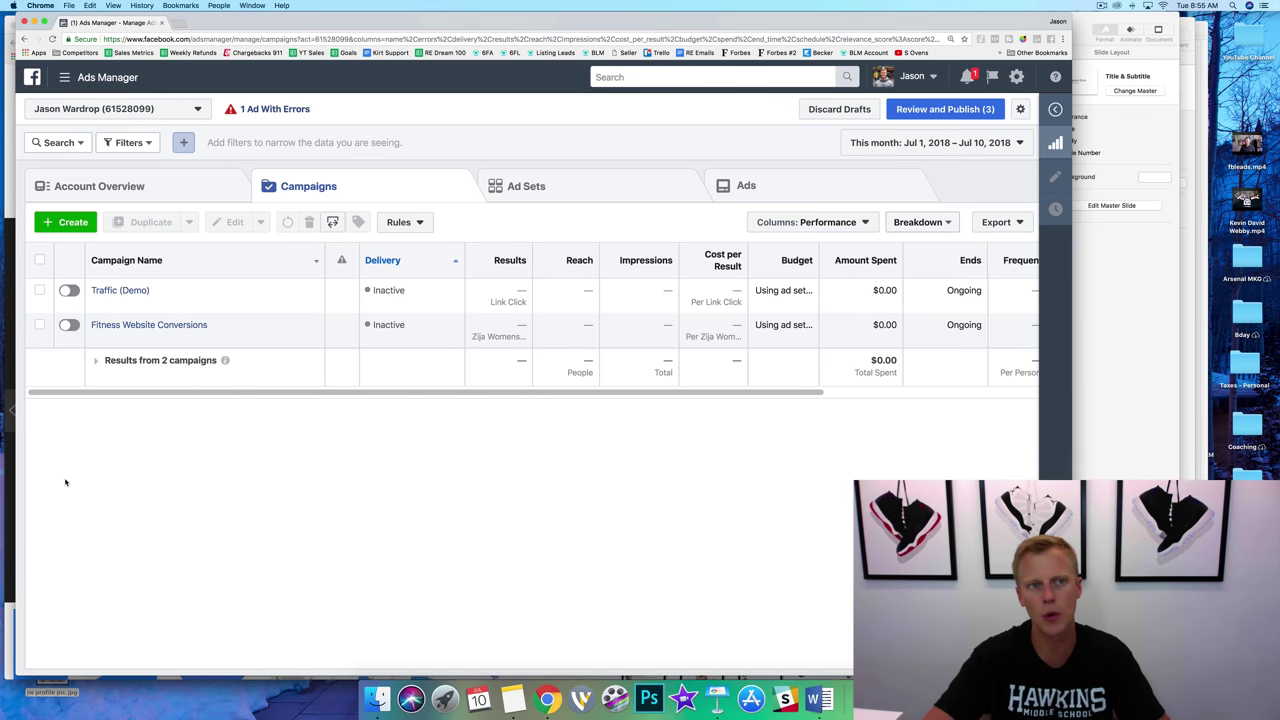
click(643, 74)
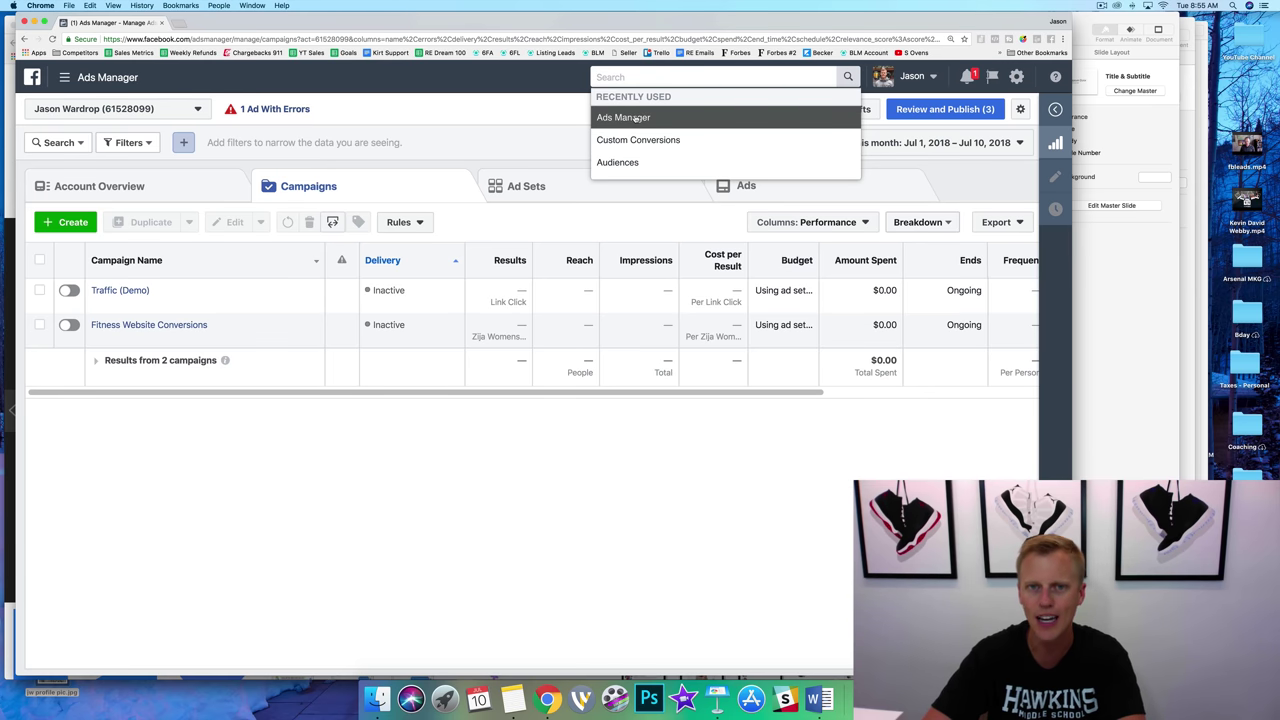
text(audiences)
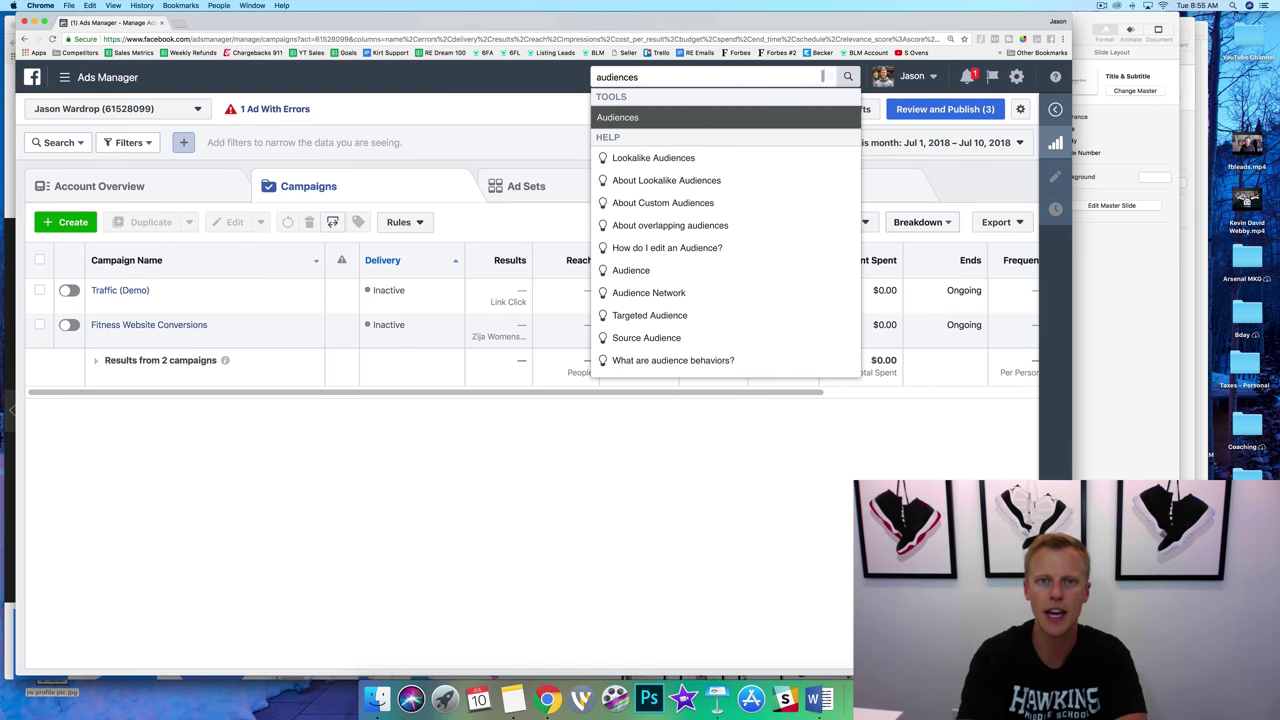
key(Return)
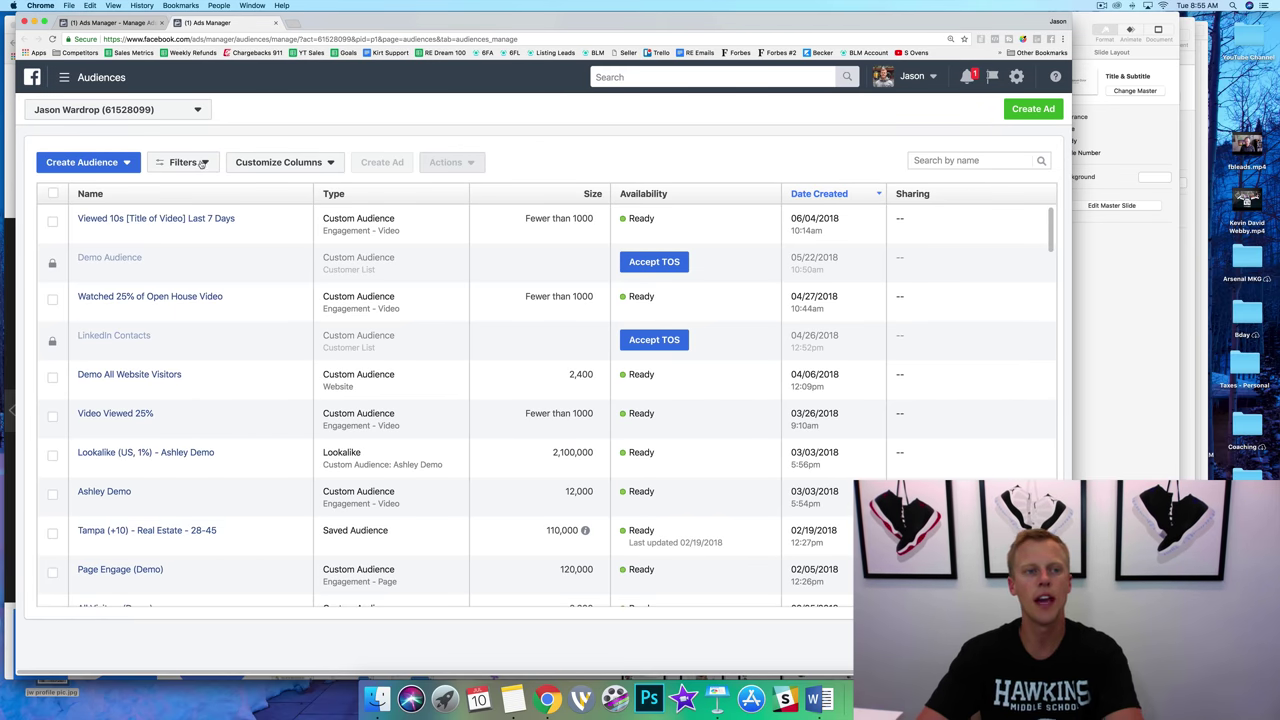
- Start a custom audience based on video engagement, covering people who have watched at 25% of your video
click(115, 163)
click(97, 189)
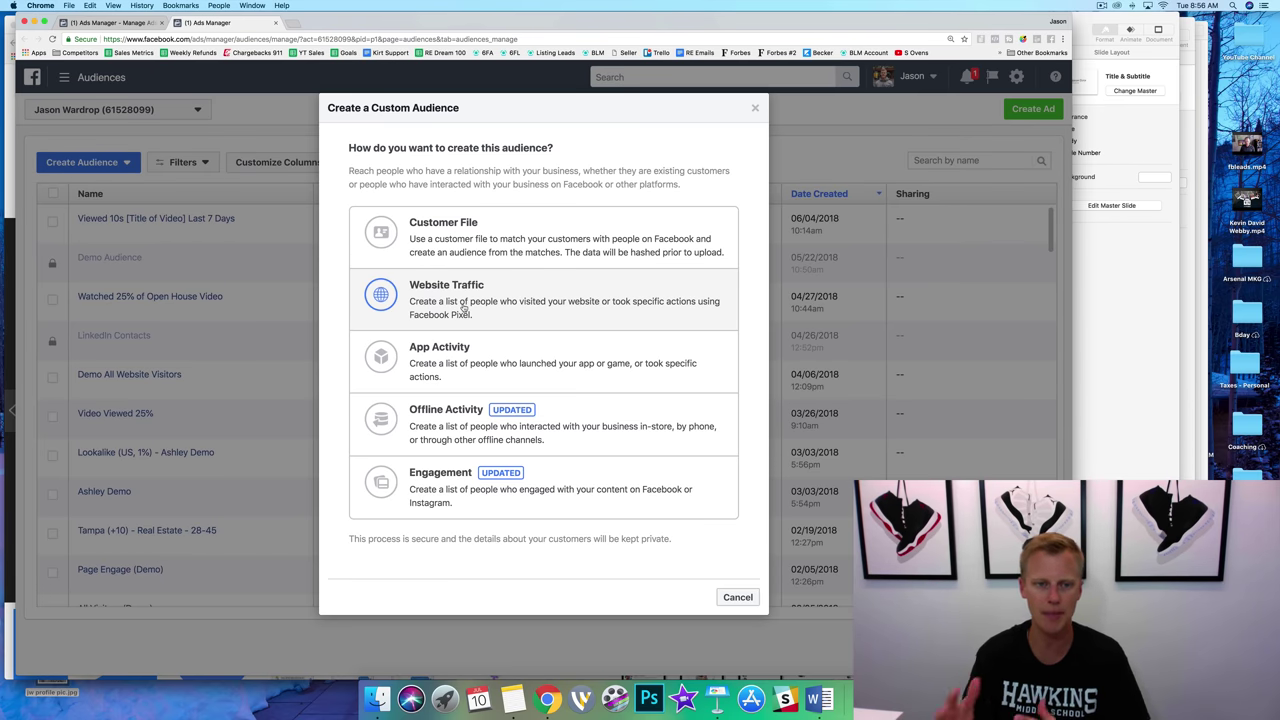
click(462, 489)
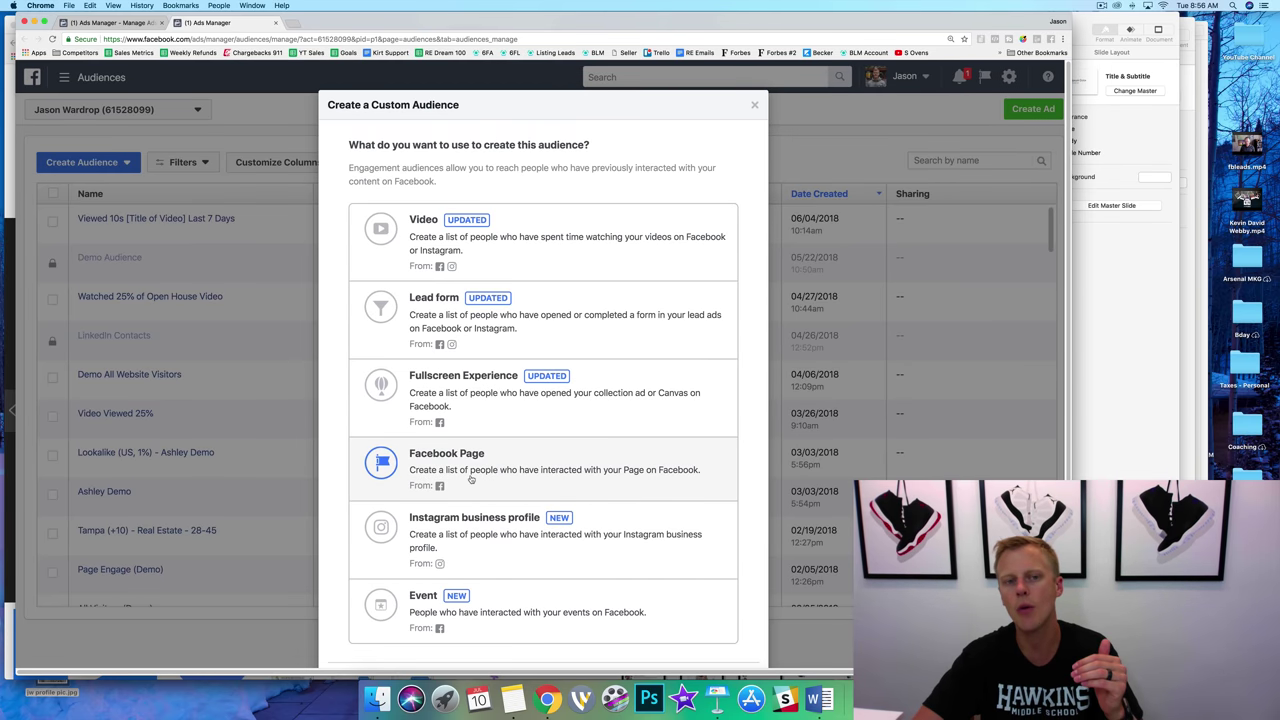
click(513, 228)
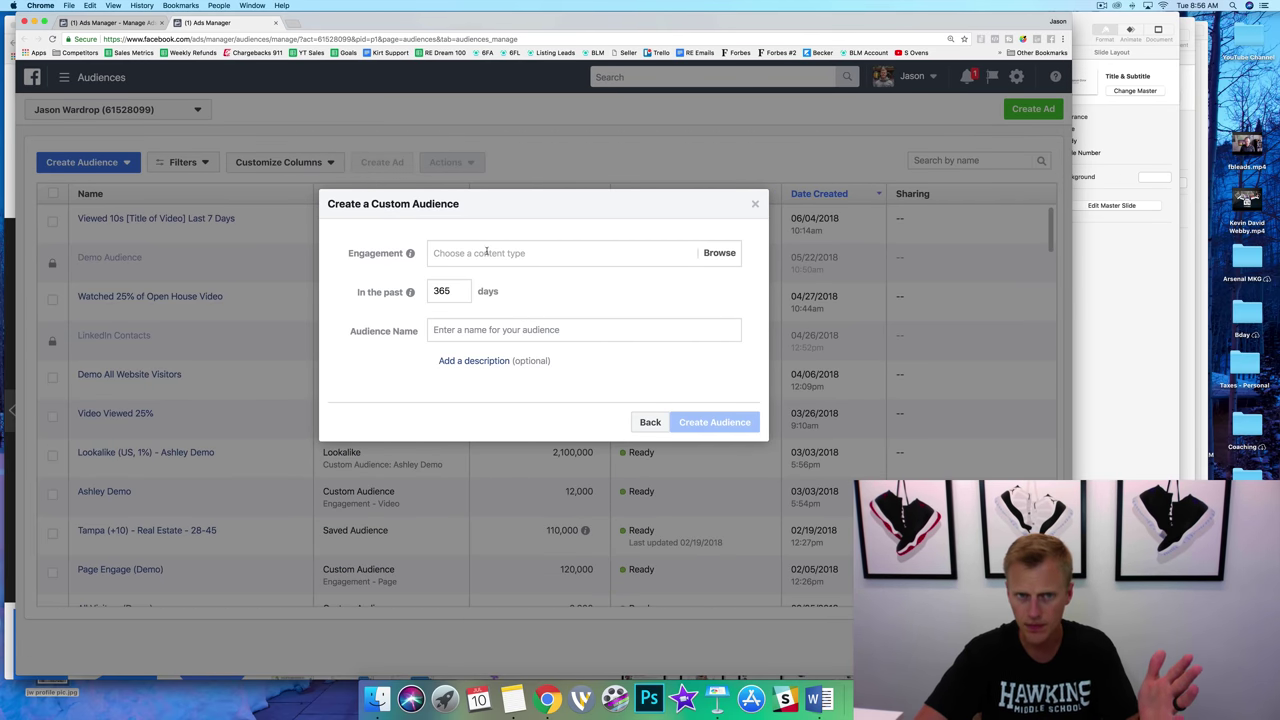
click(487, 254)
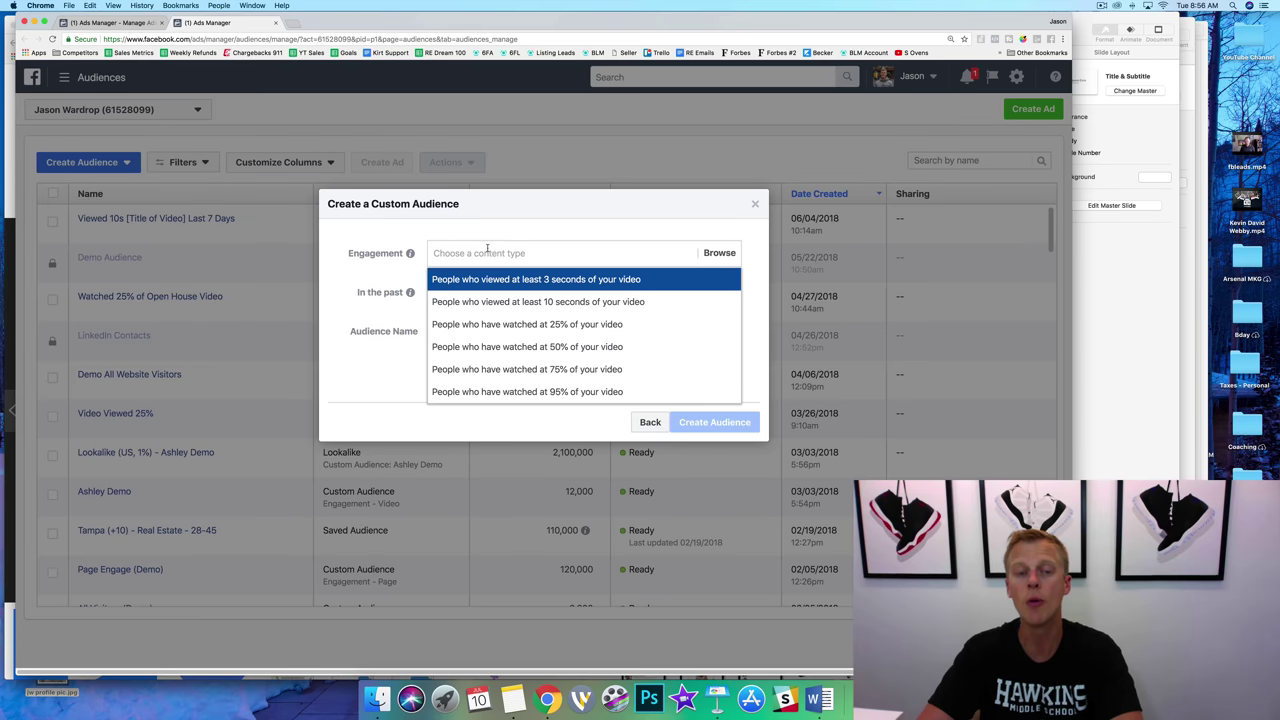
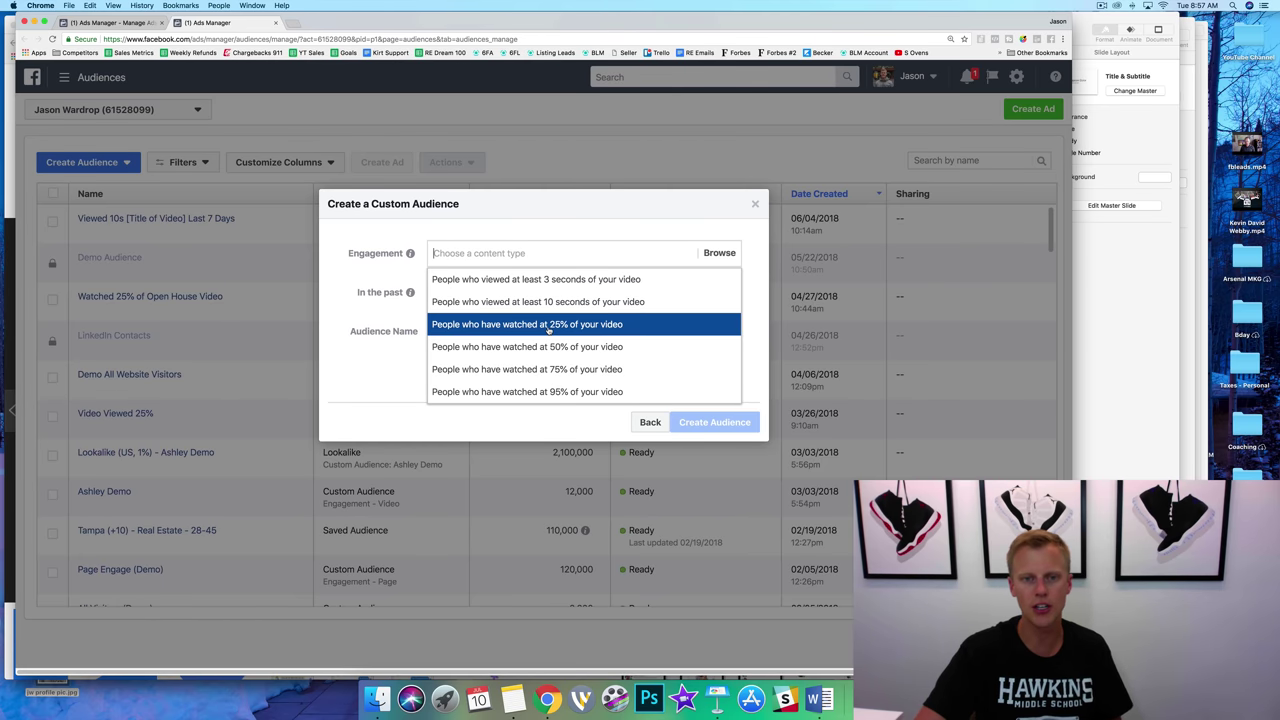
click(548, 326)
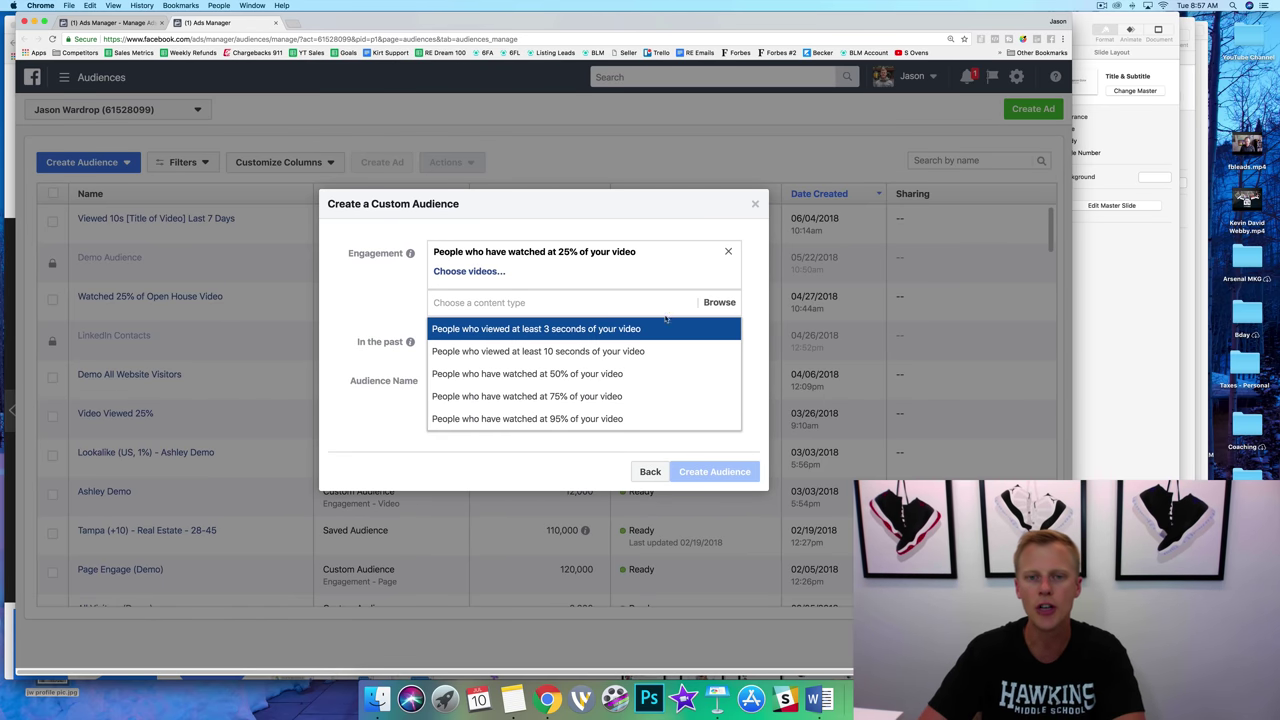
click(722, 303)
click(722, 303)
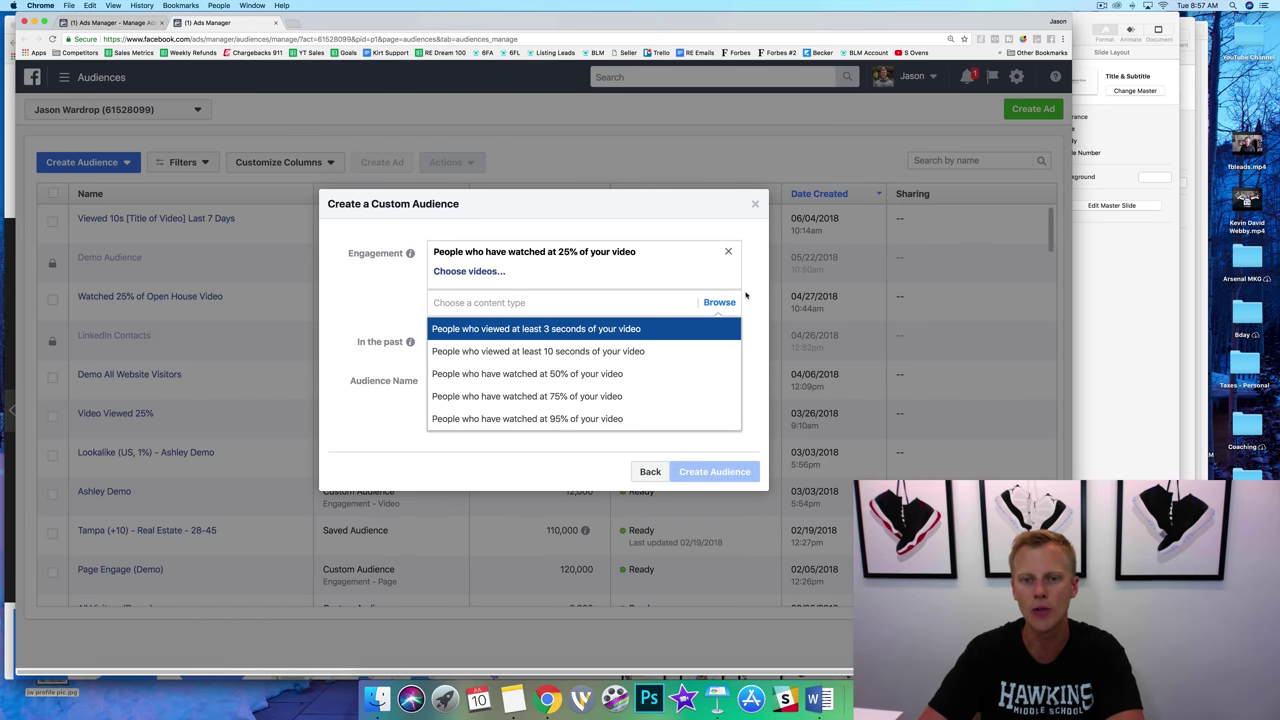
click(722, 303)
- Choose ScreenFlow.mp4 from the account owner's full-name Facebook Page as the source video for the 25% engagement rule
click(458, 271)
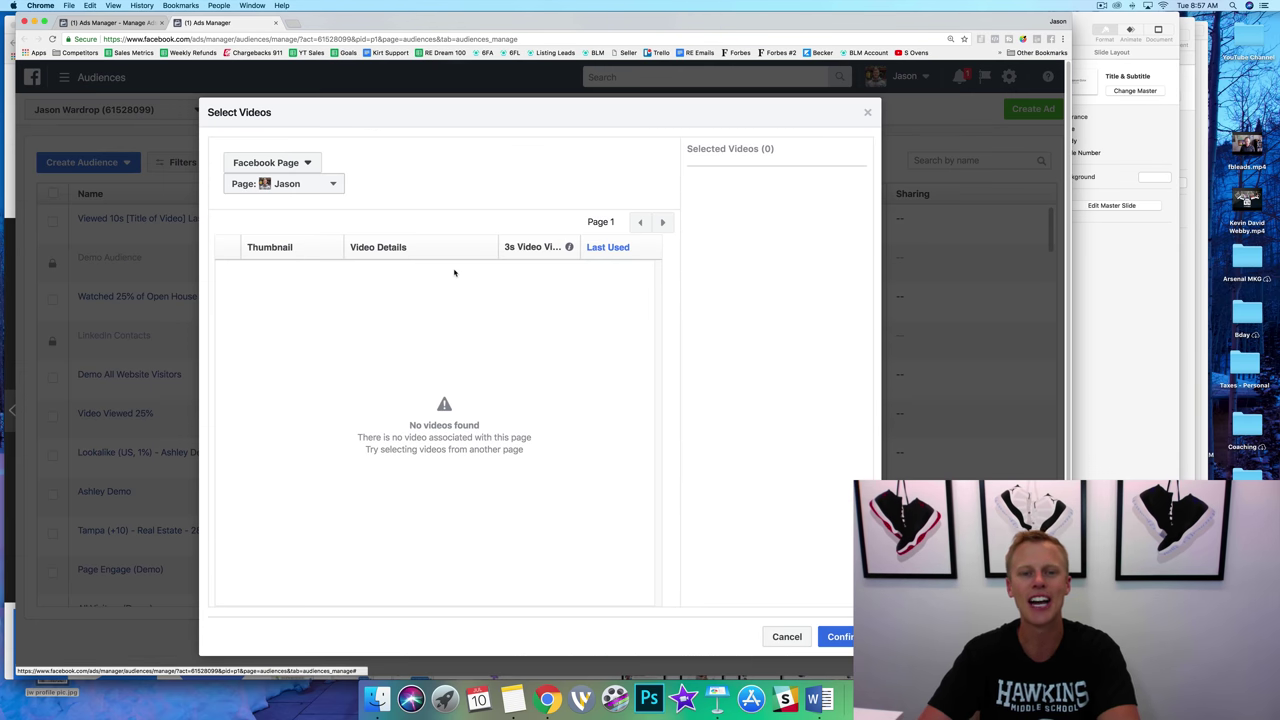
click(333, 185)
scroll(330, 410, down, 3)
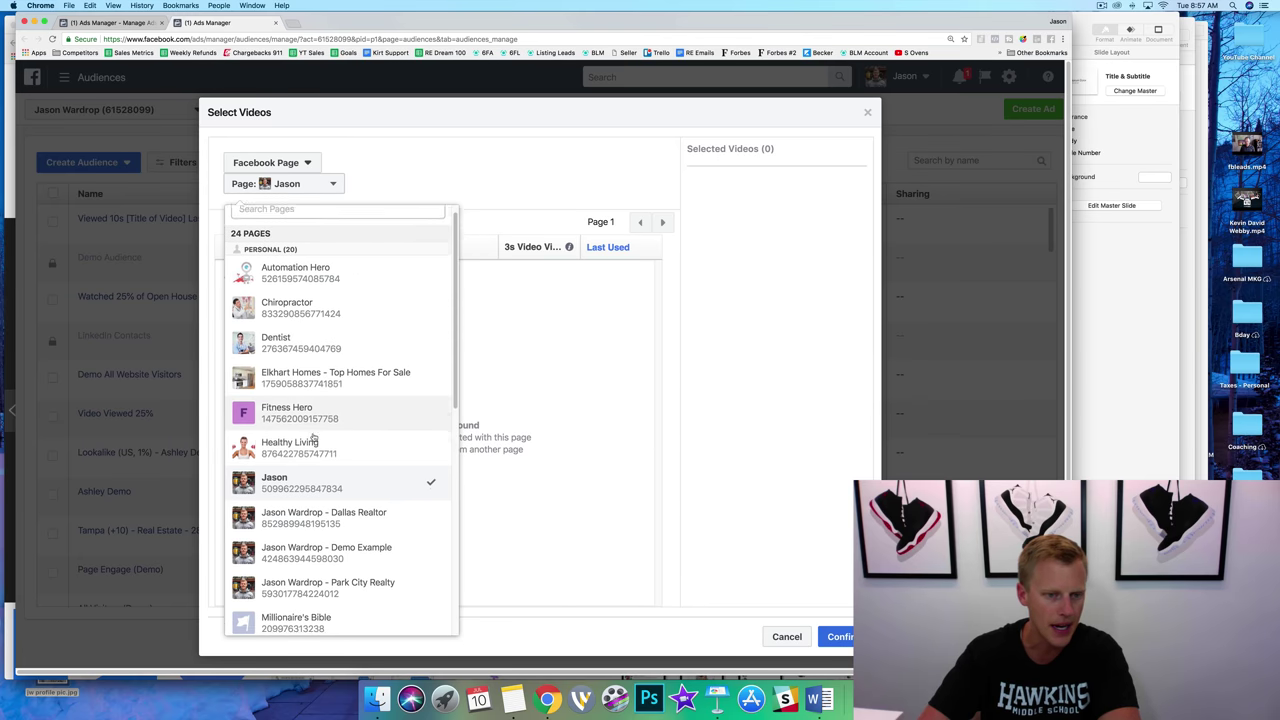
scroll(313, 437, down, 6)
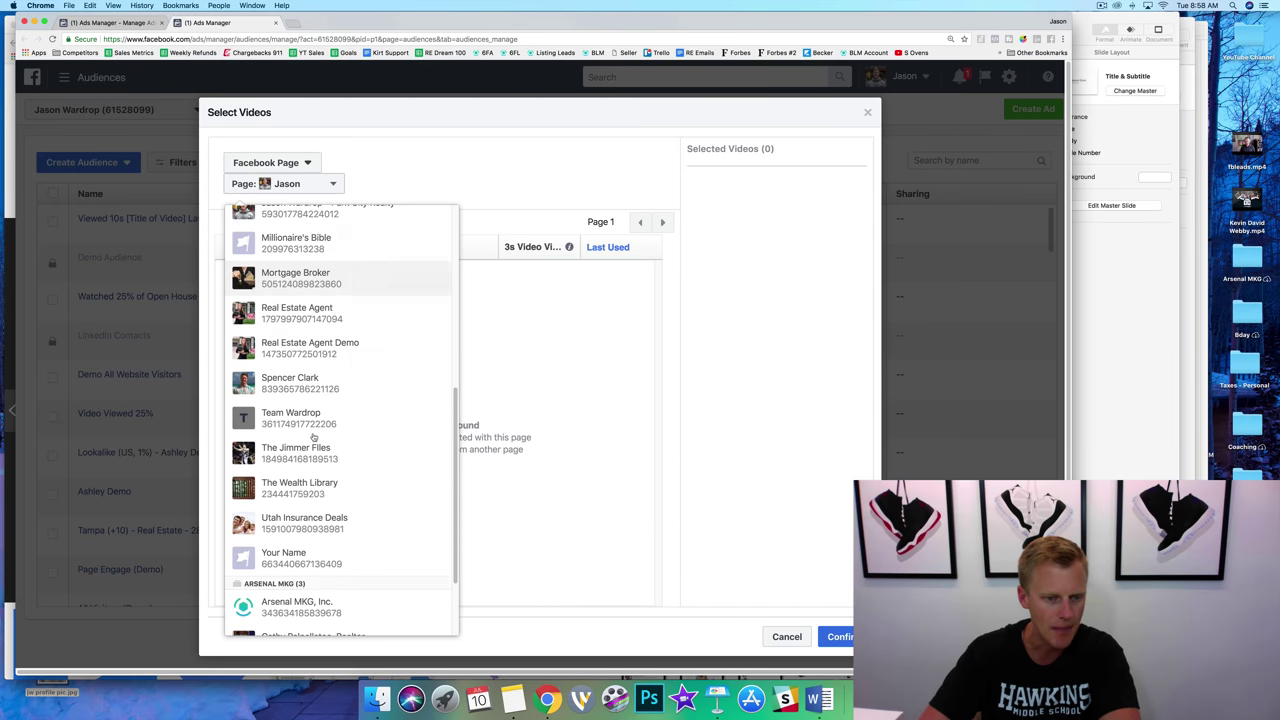
click(320, 617)
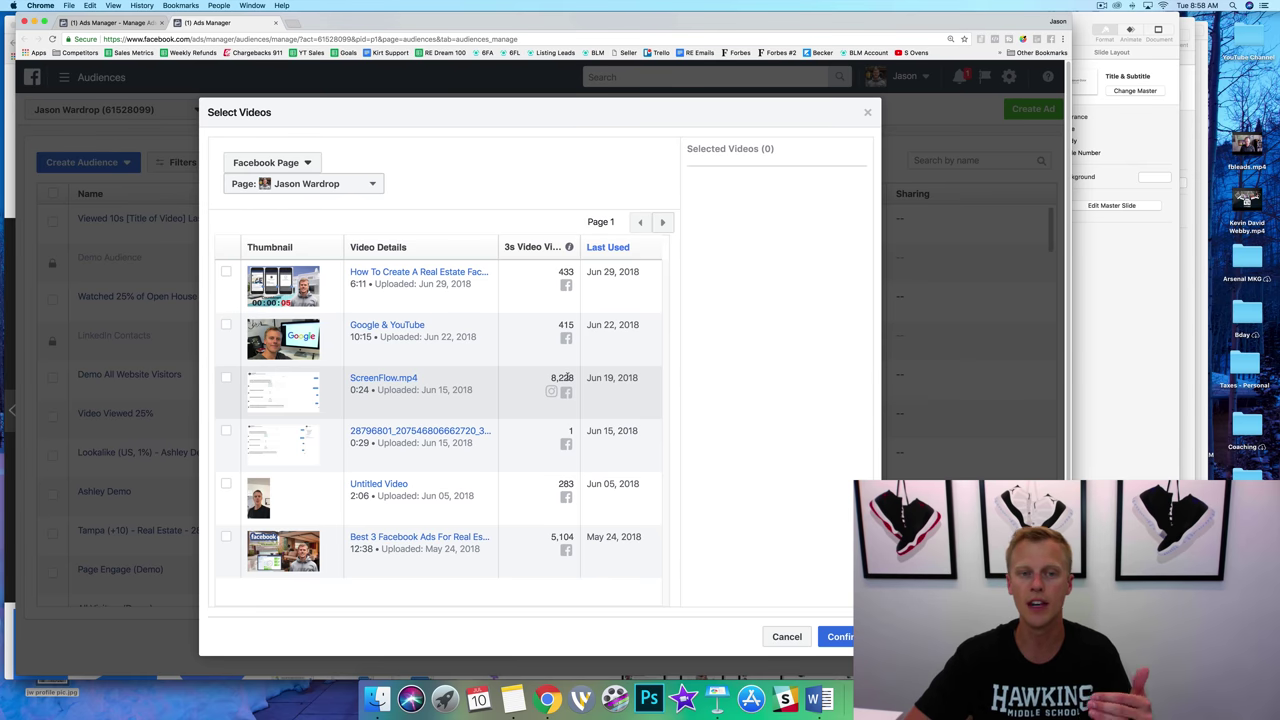
click(225, 380)
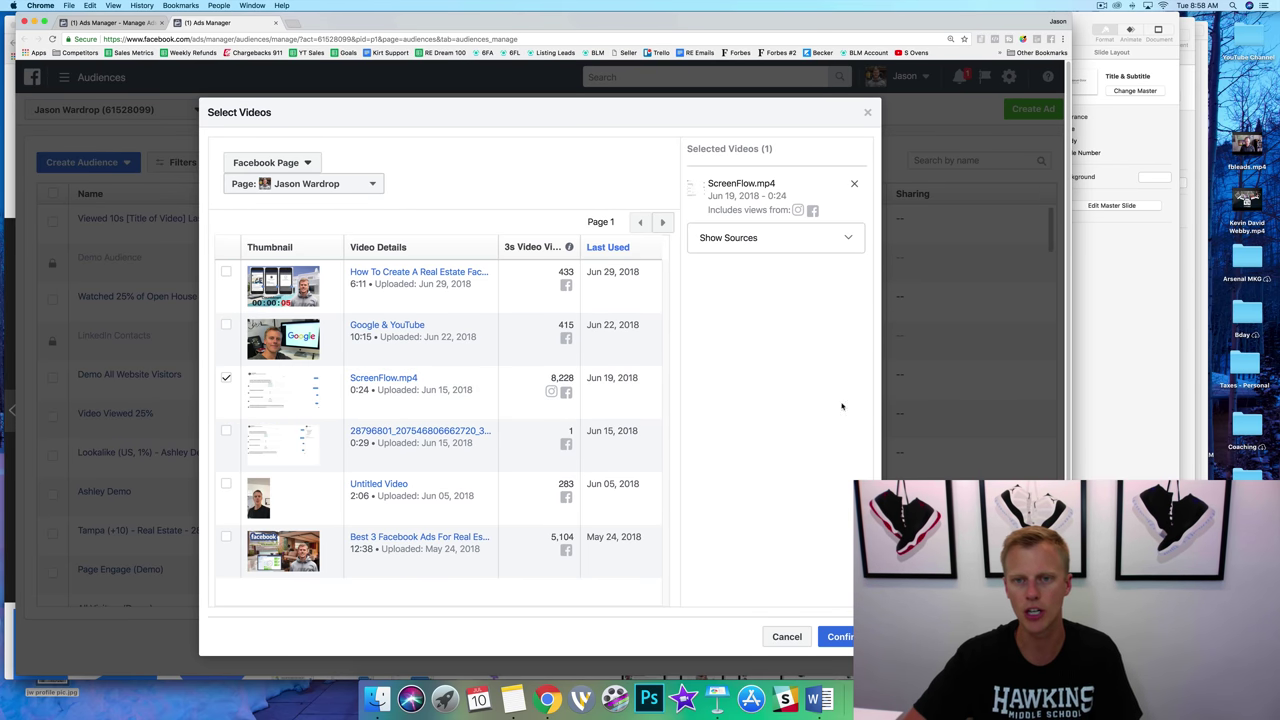
click(846, 637)
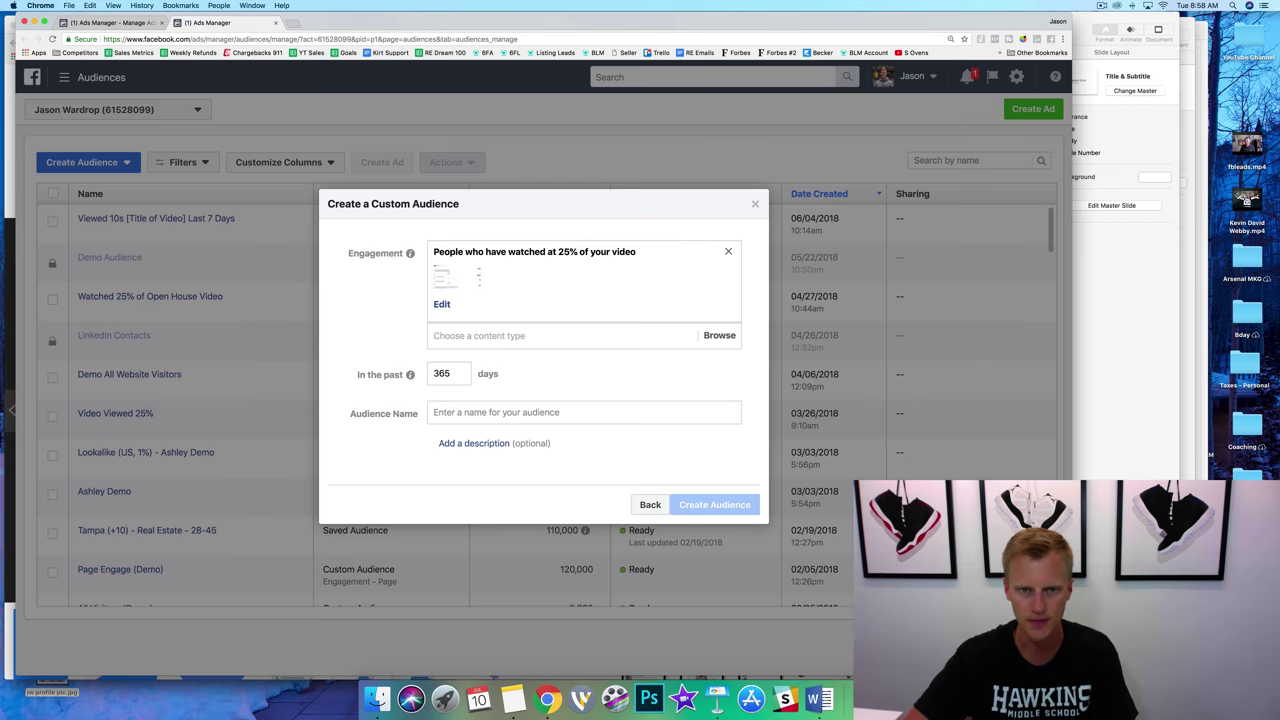
- Name the audience "25% Video View - Name of Video", limit it to the past 30 days, and create it
click(470, 412)
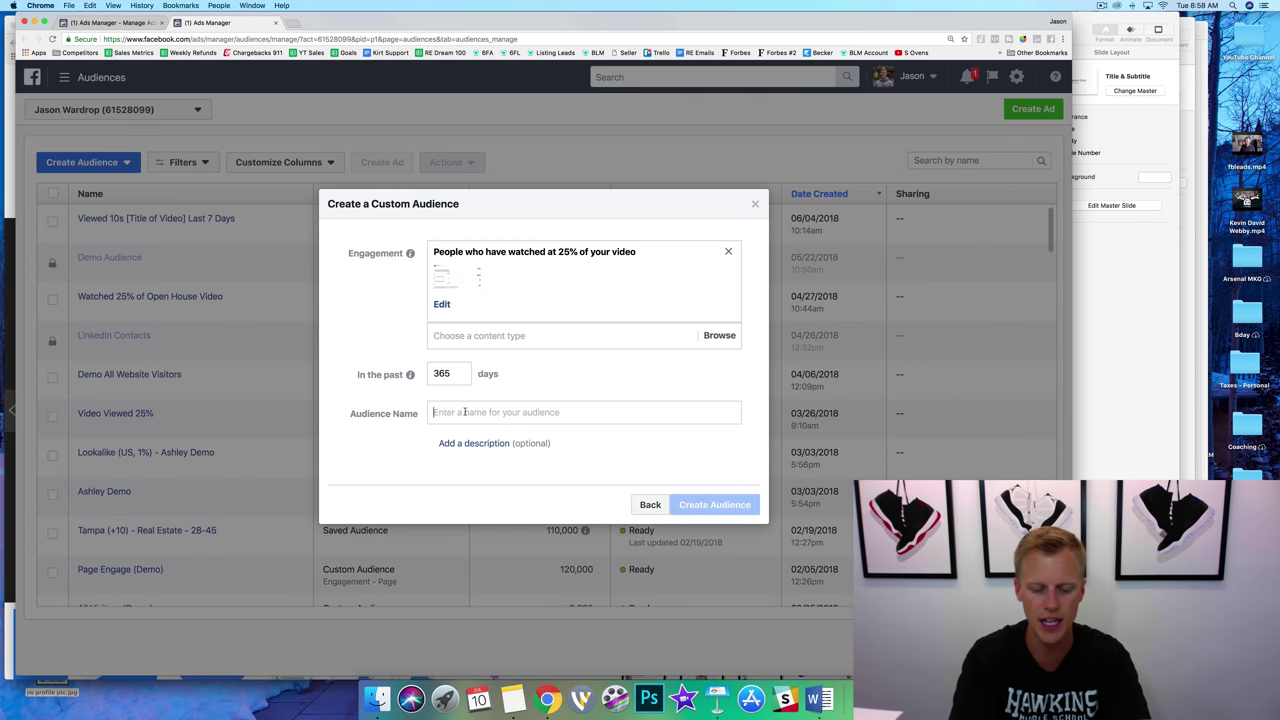
text(25% Video View -)
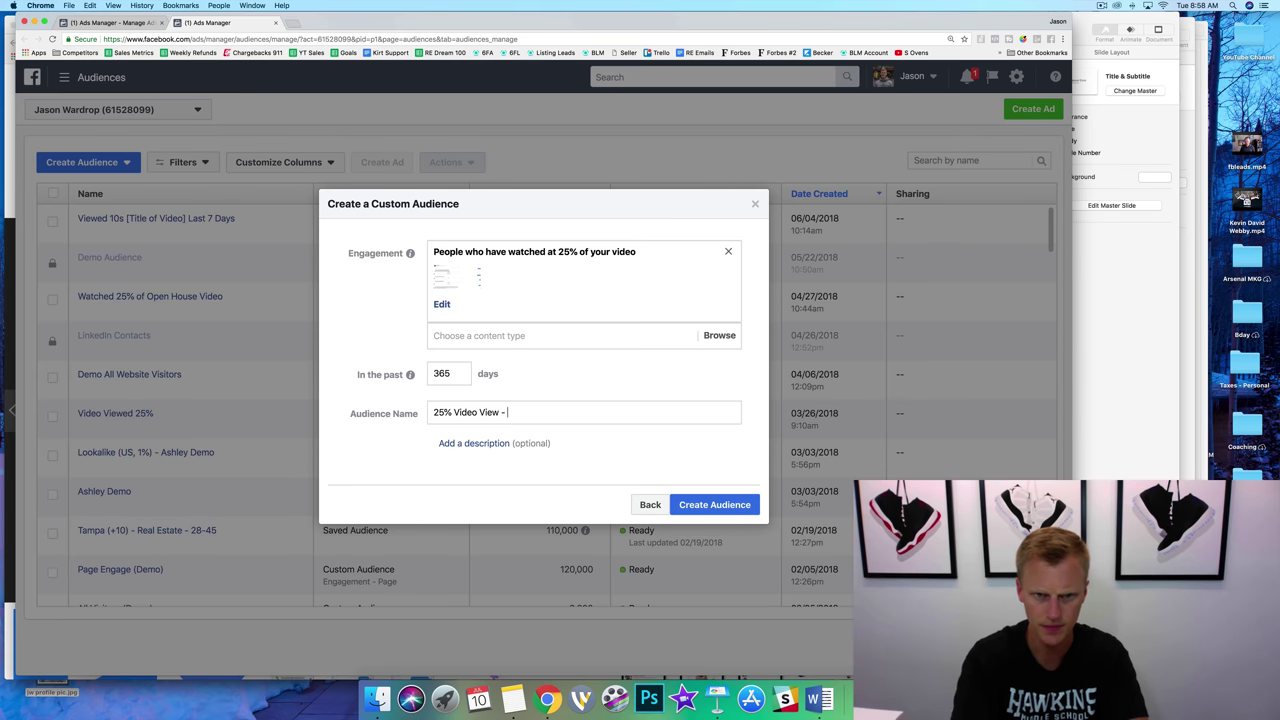
text( Name of Video)
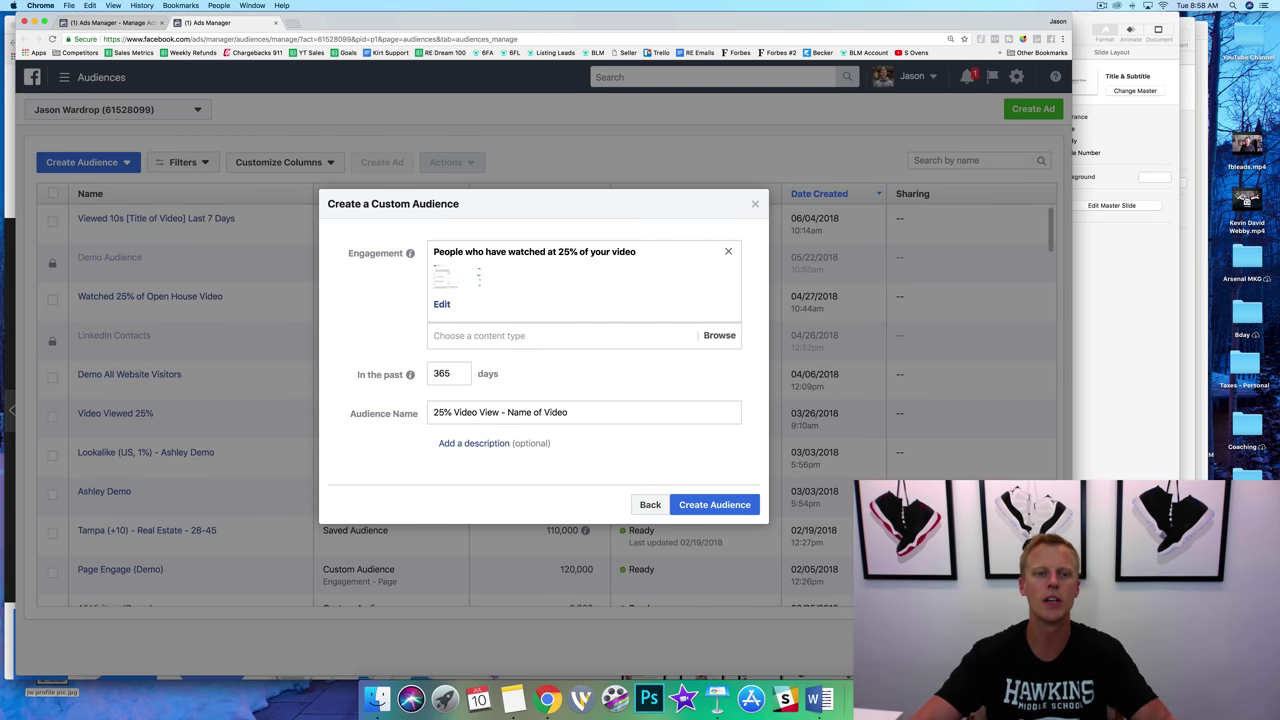
drag(454, 372, 416, 370)
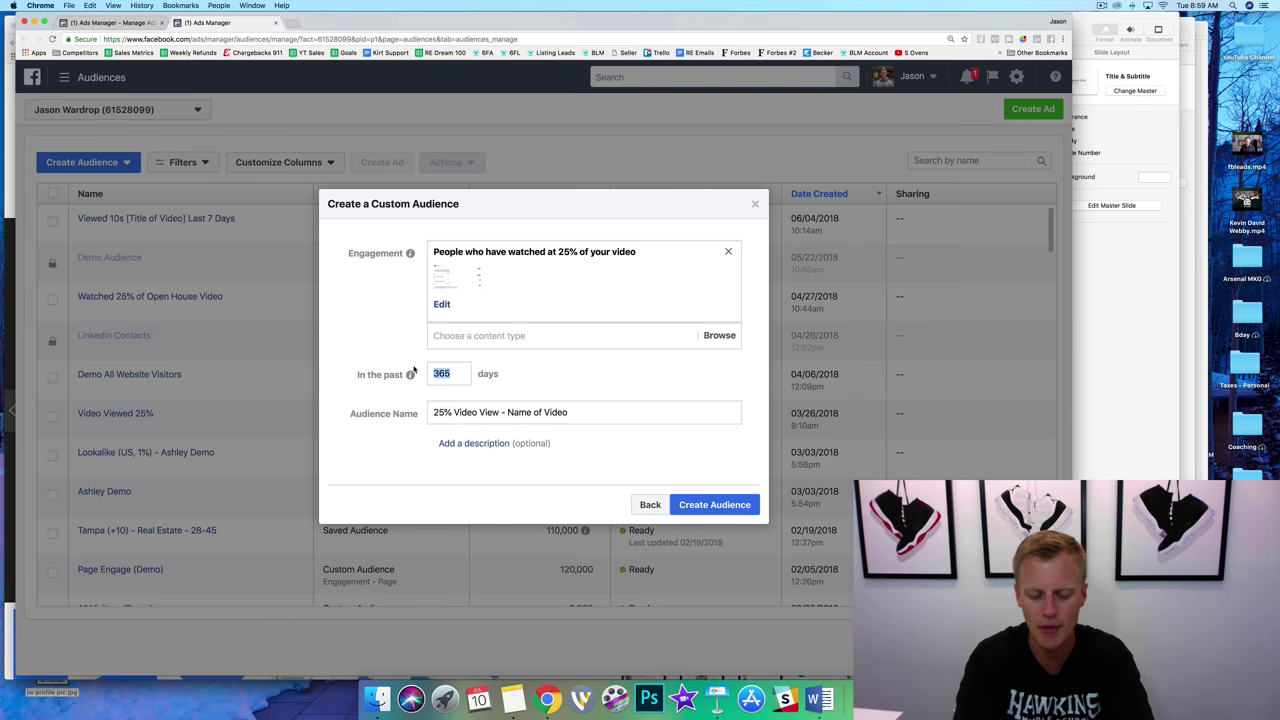
text(30)
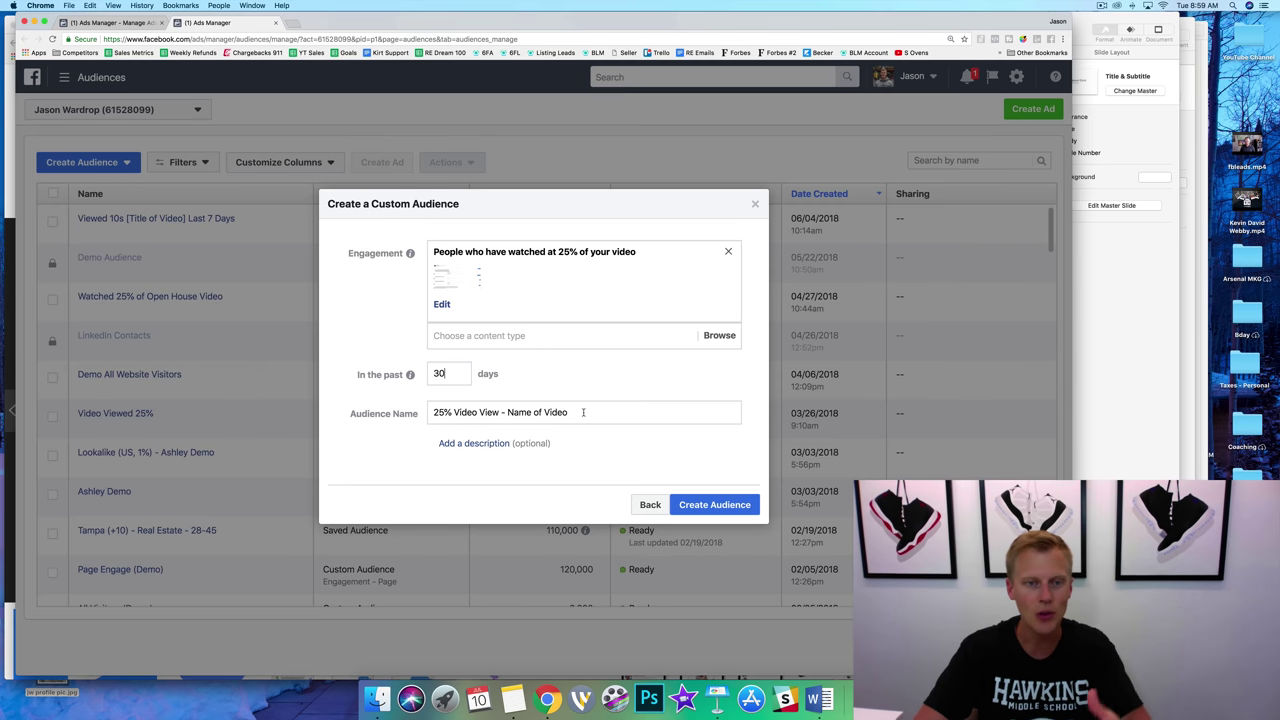
click(708, 505)
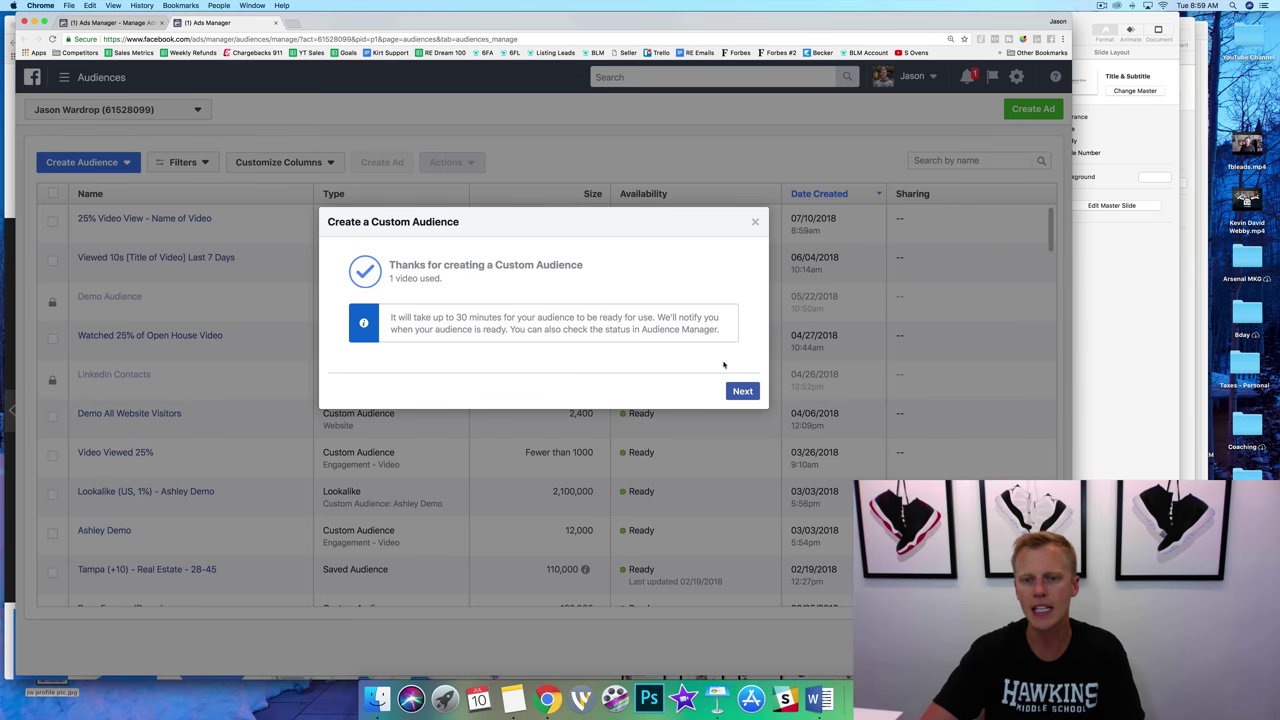
- Expand the new custom audience with a lookalike audience and set its location to United States
click(742, 391)
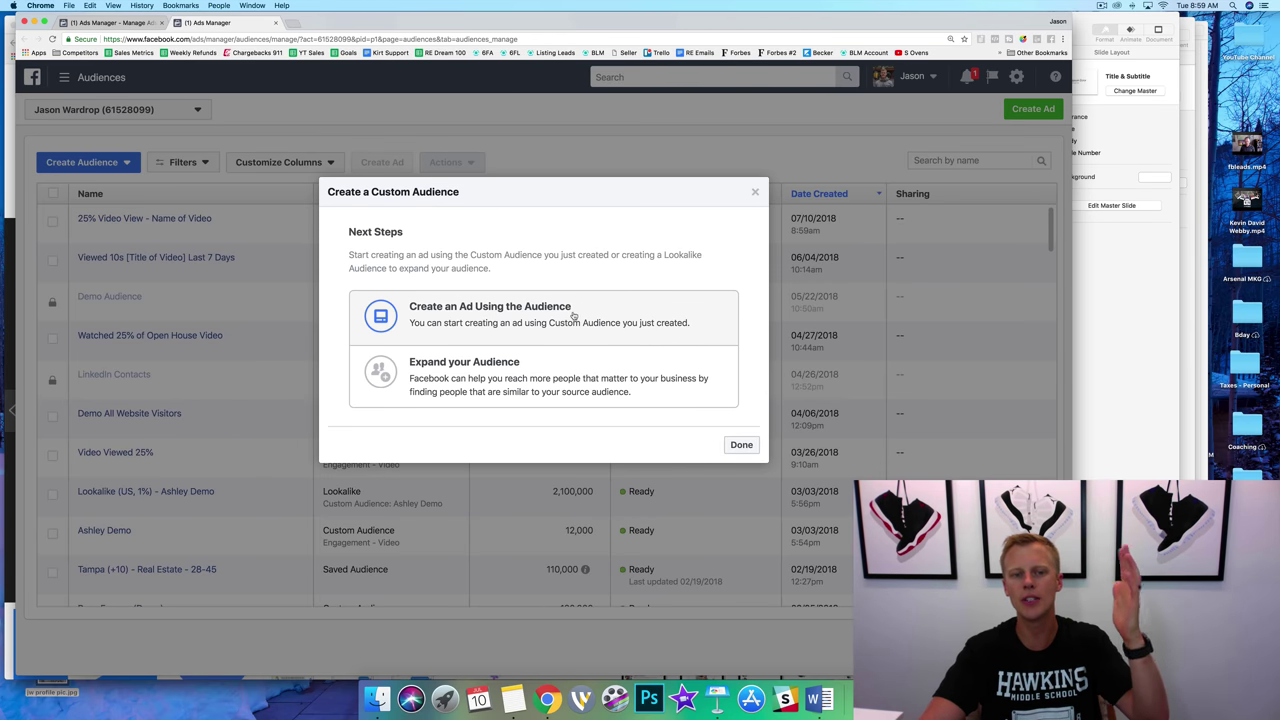
click(545, 388)
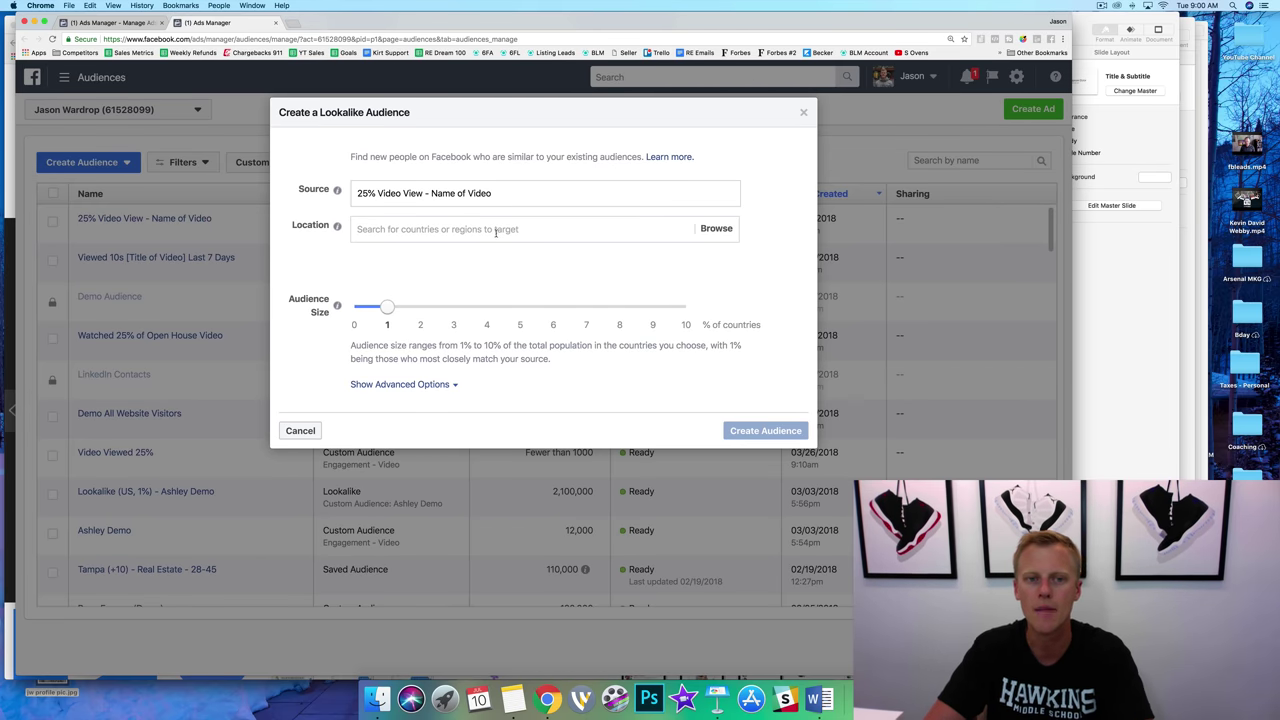
click(496, 230)
text(un)
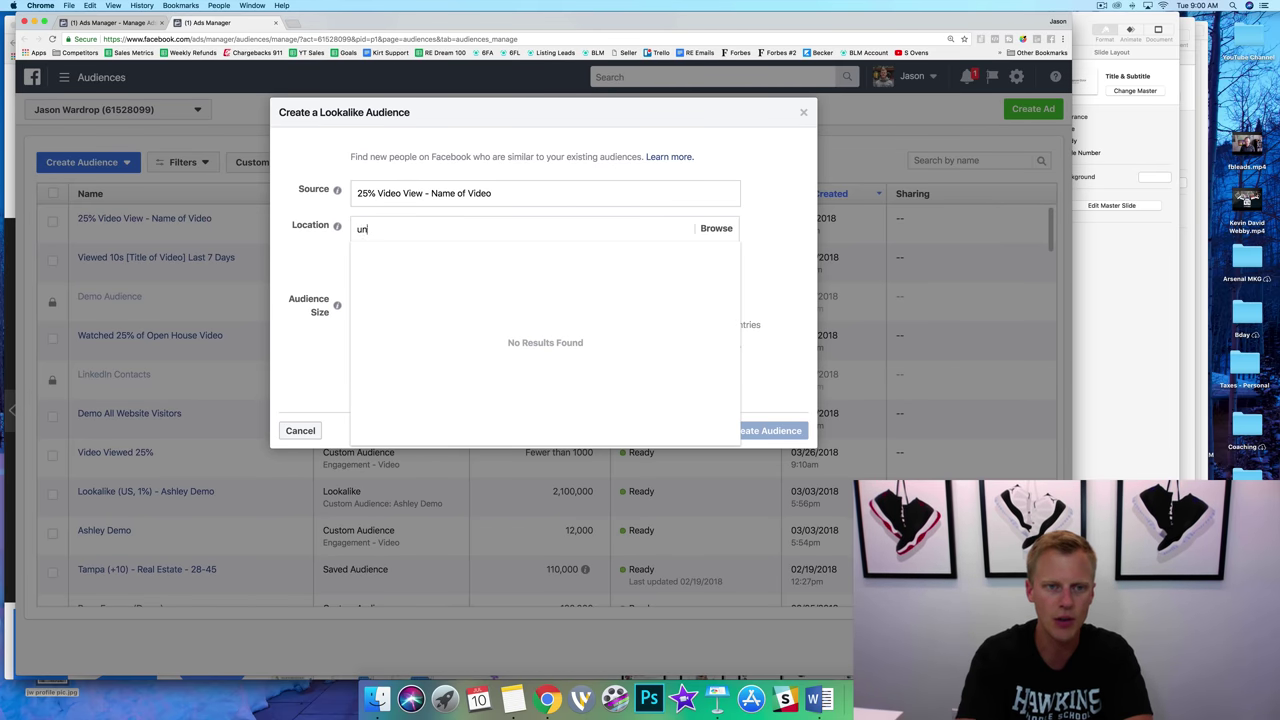
text(ited)
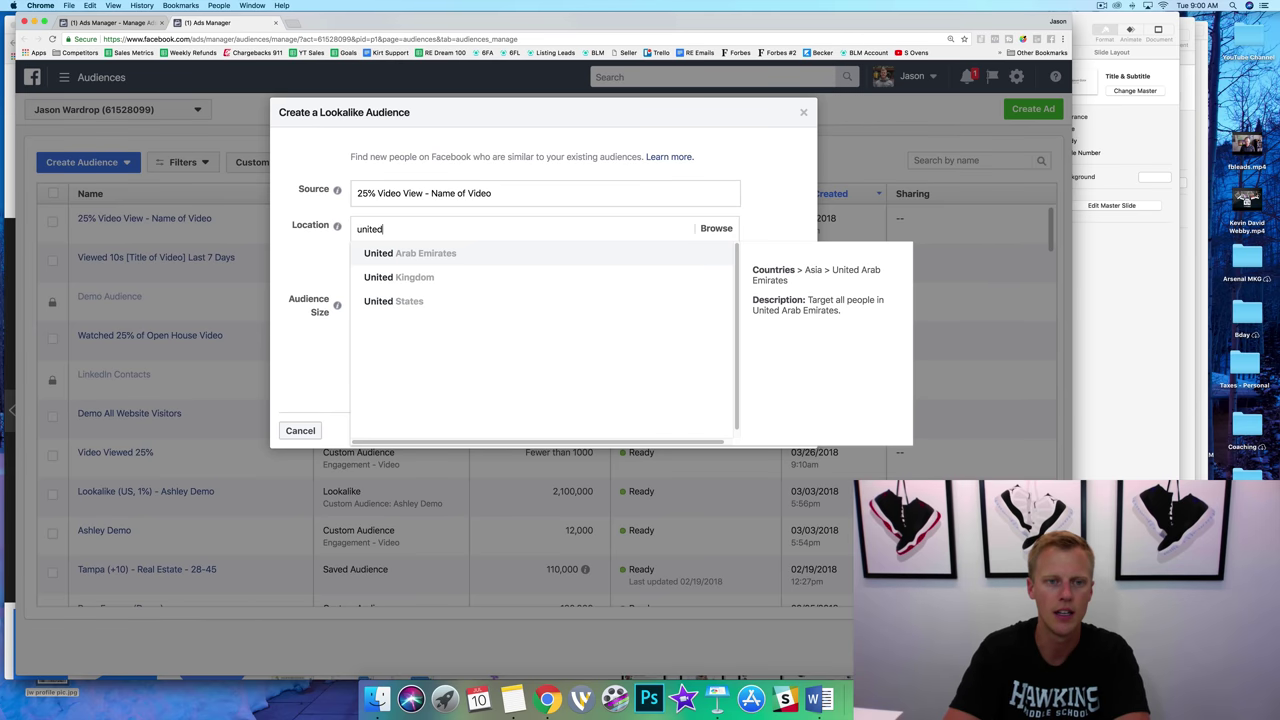
key(Down)
key(Down)
key(Return)
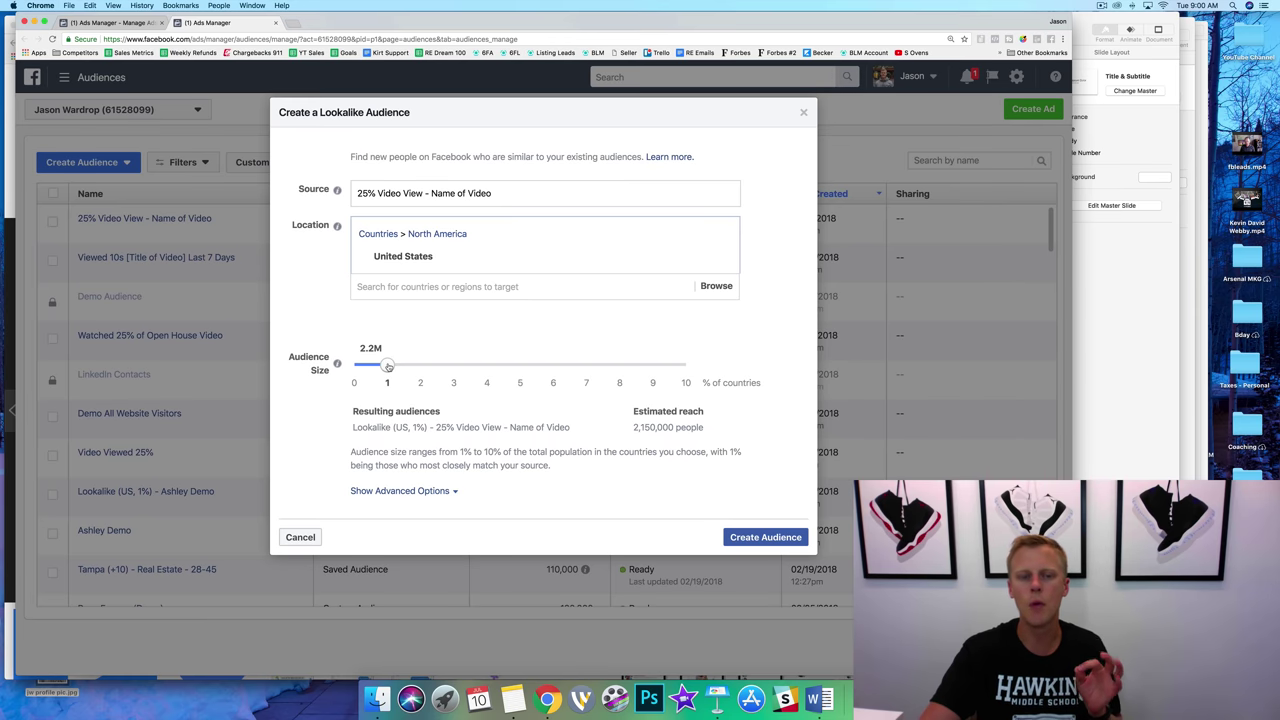
- Set the lookalike audience size to 1% of the country's population and create the audience
drag(389, 366, 417, 368)
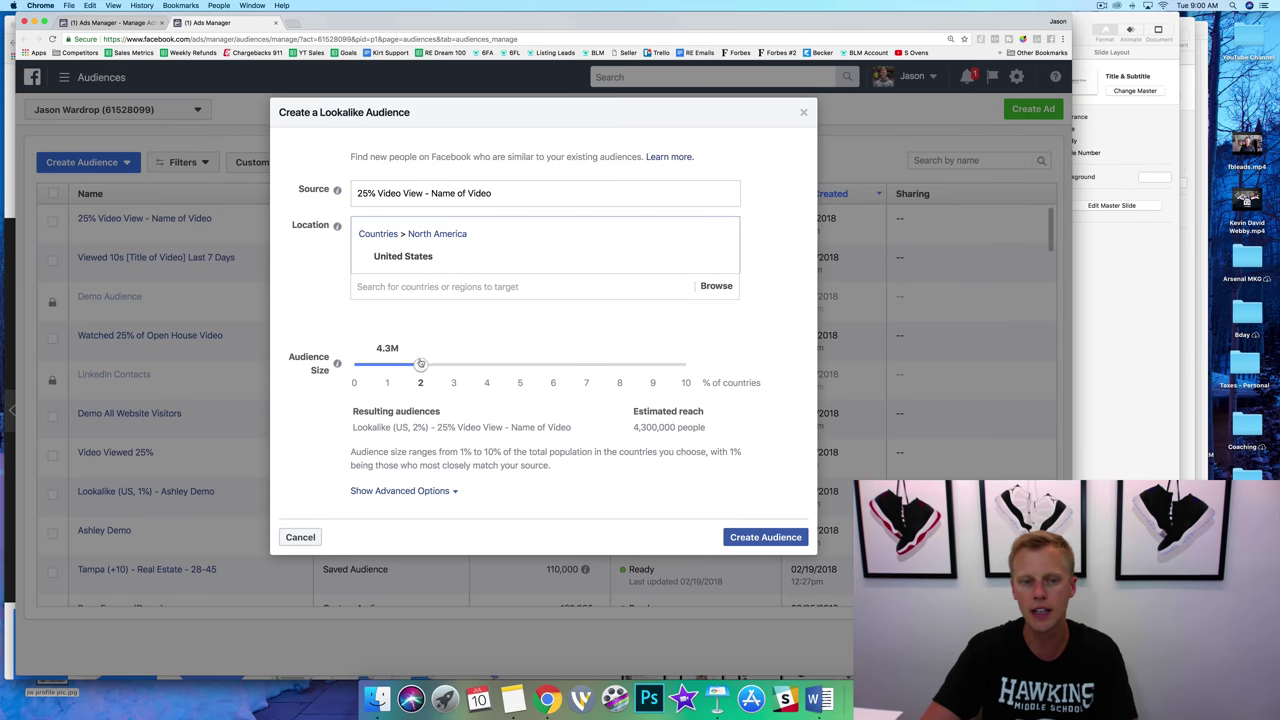
drag(421, 366, 491, 370)
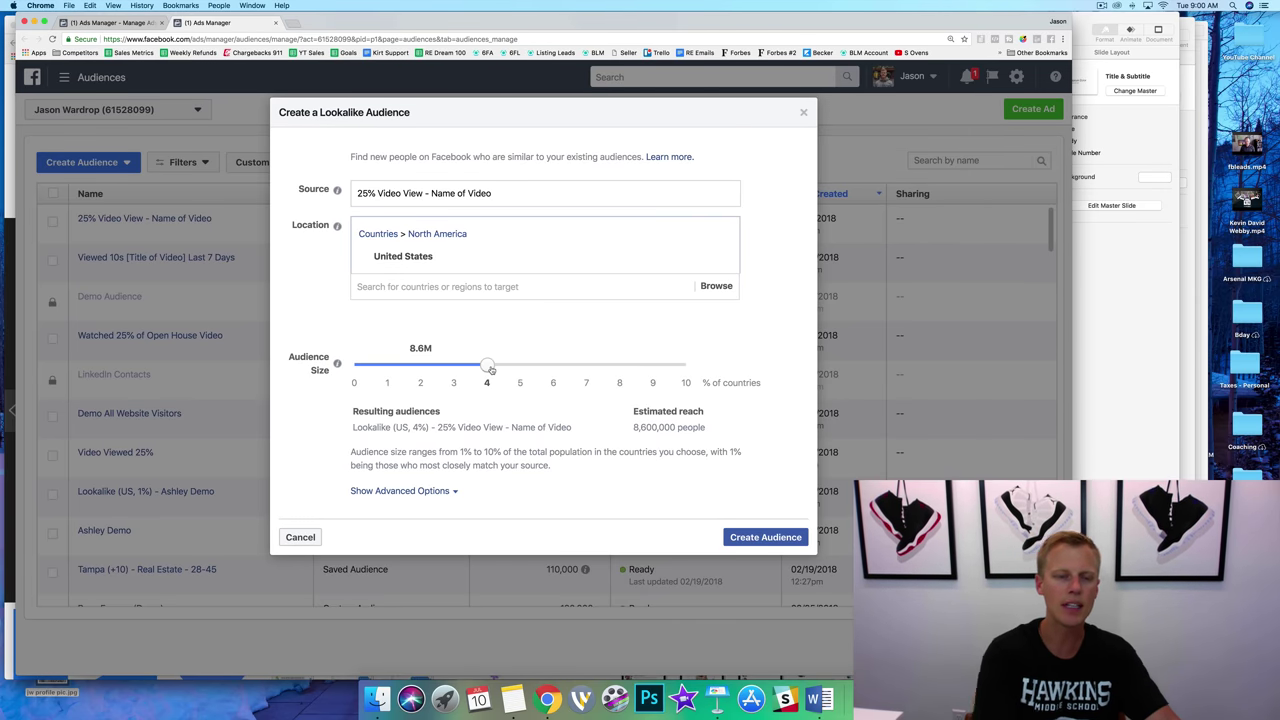
drag(490, 369, 388, 368)
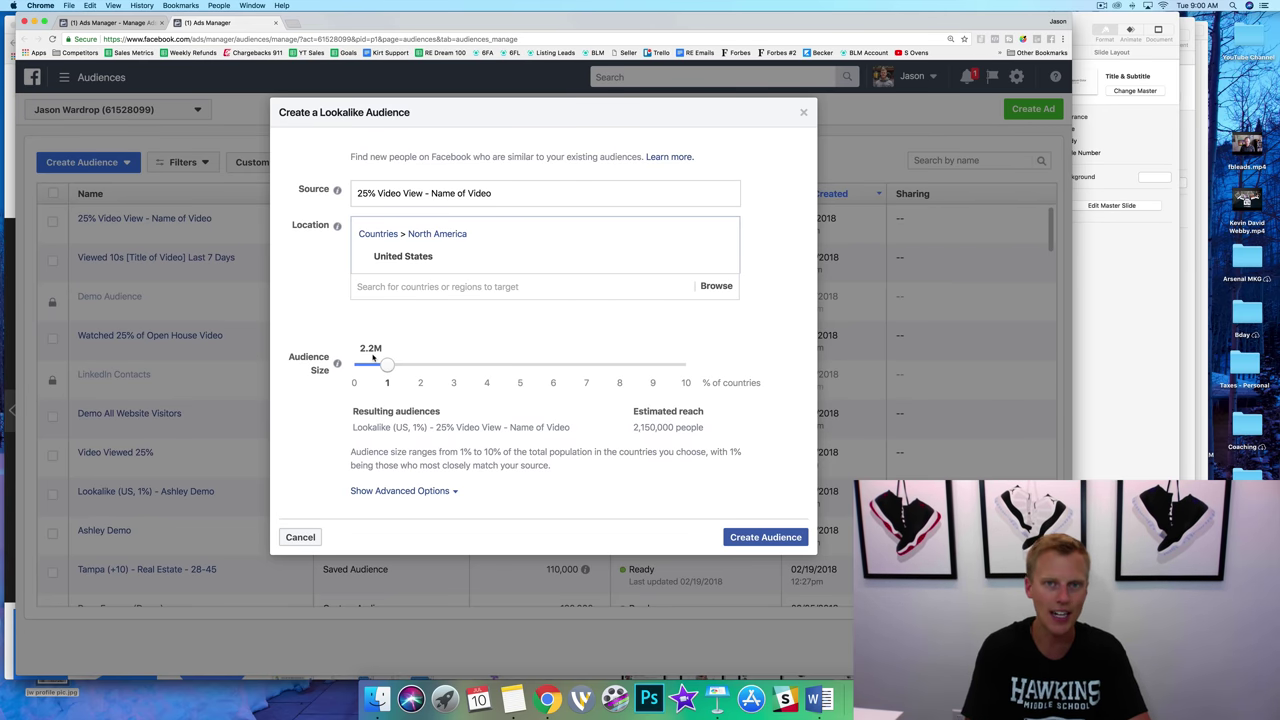
click(766, 538)
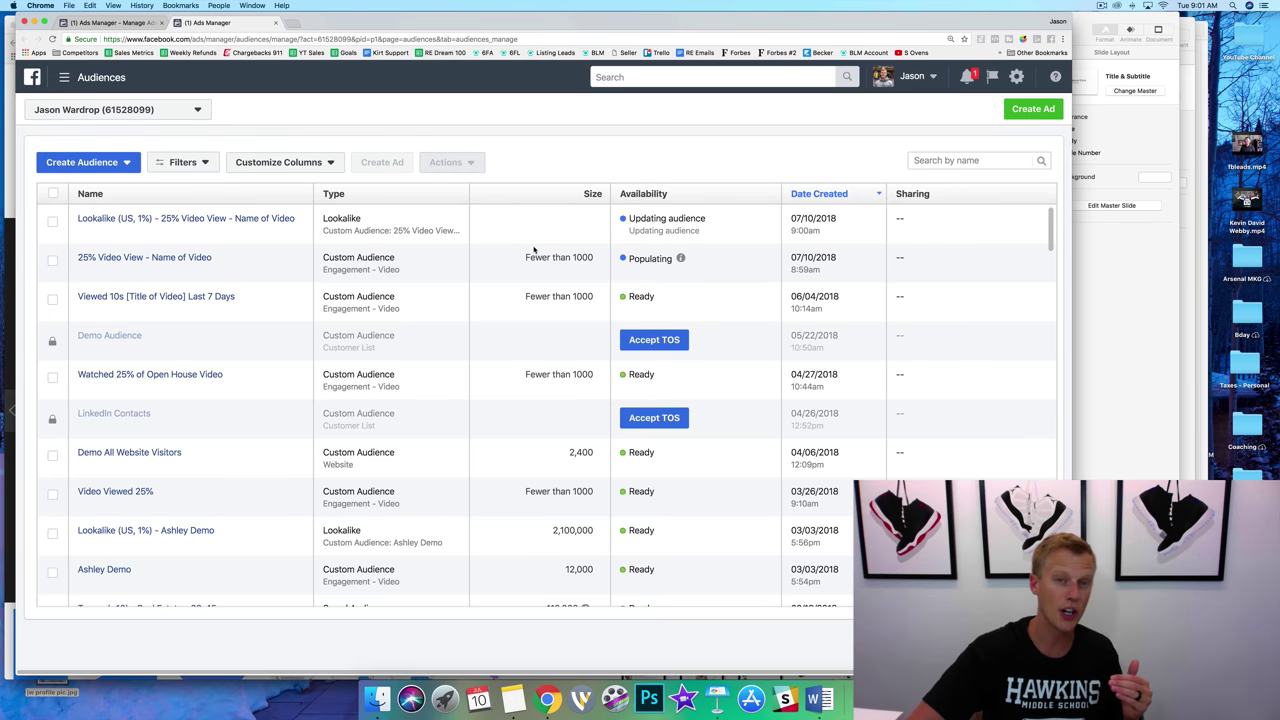
click(53, 262)
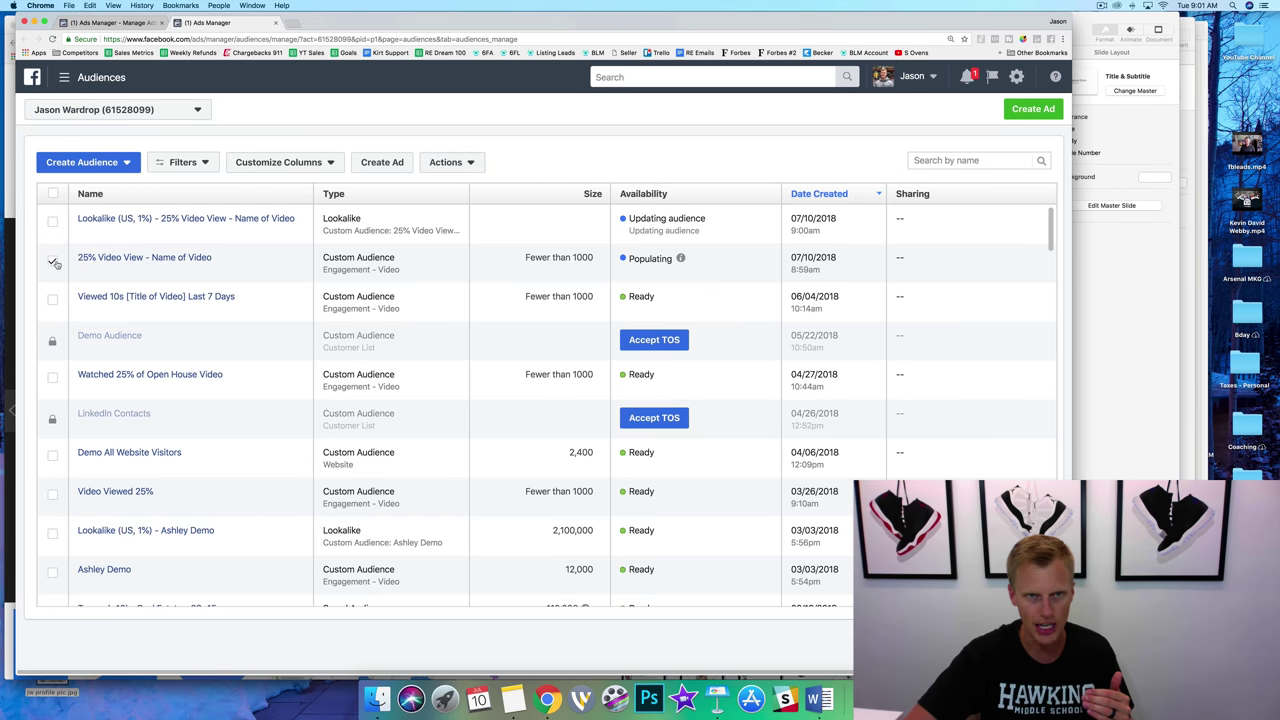
click(463, 164)
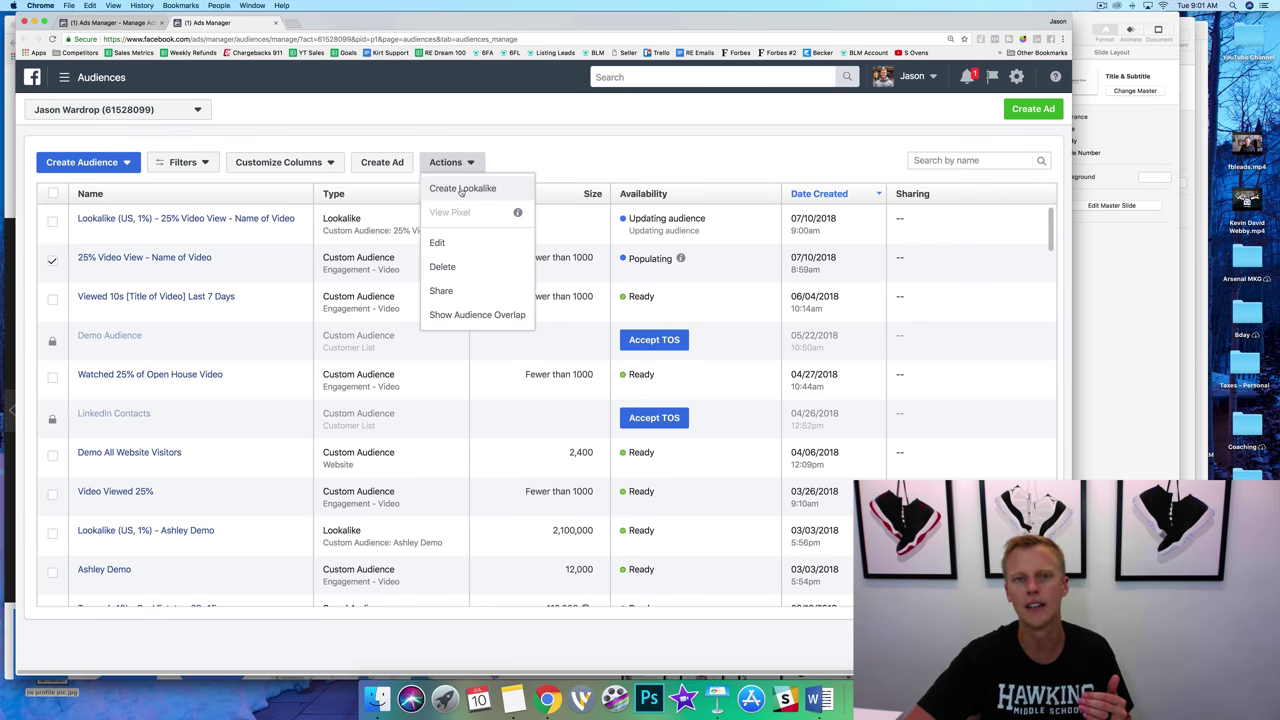
click(530, 148)
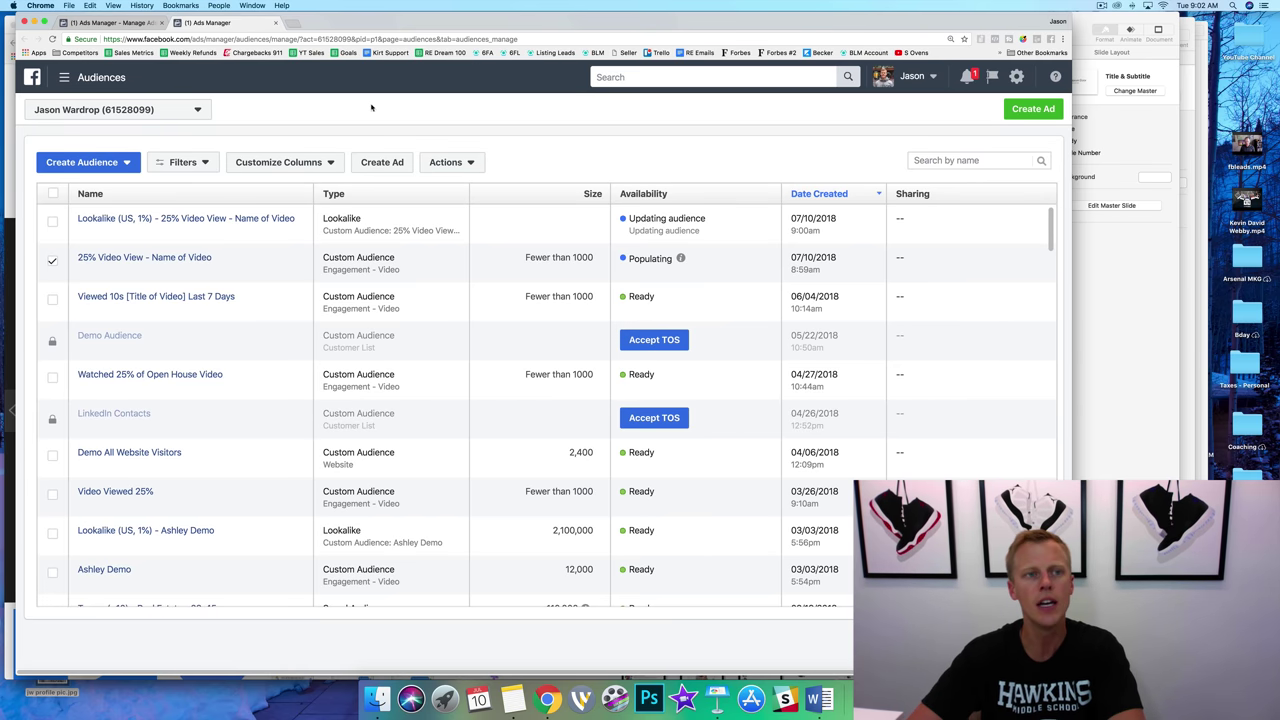
- Go to the Ads Manager campaigns and start creating a new campaign, dismissing the previously unfinished draft
click(74, 78)
click(63, 155)
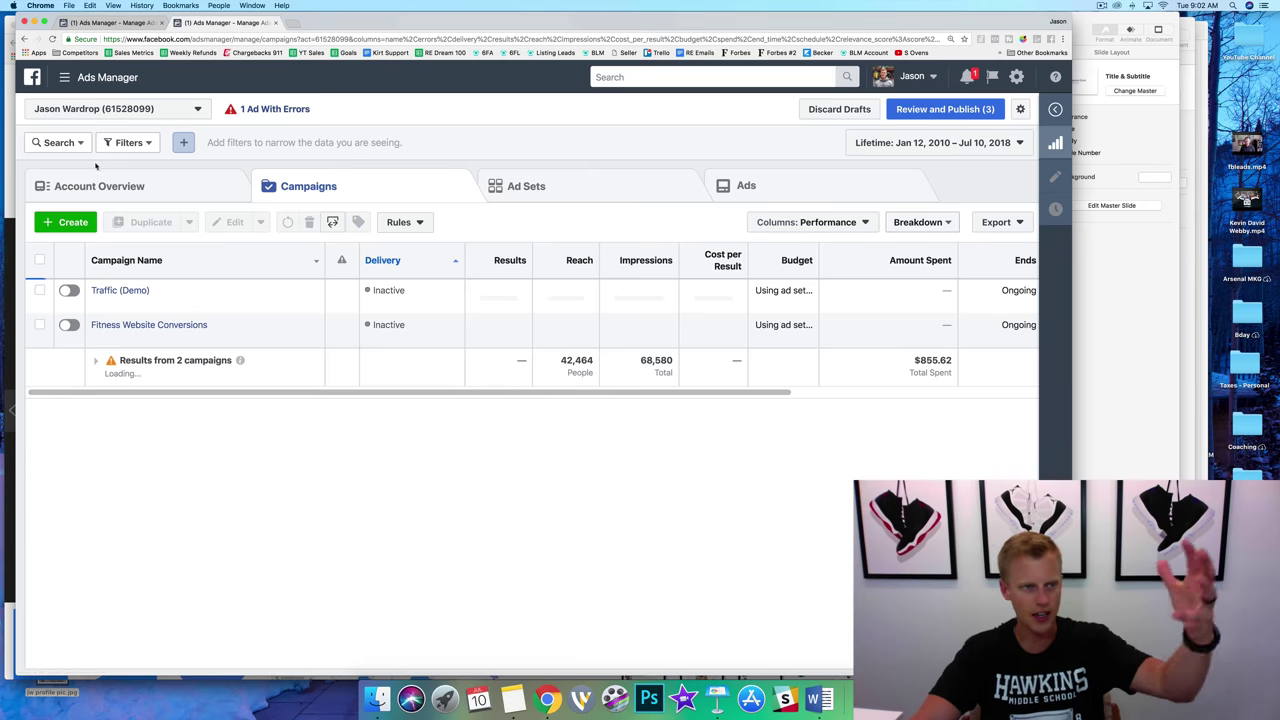
click(70, 222)
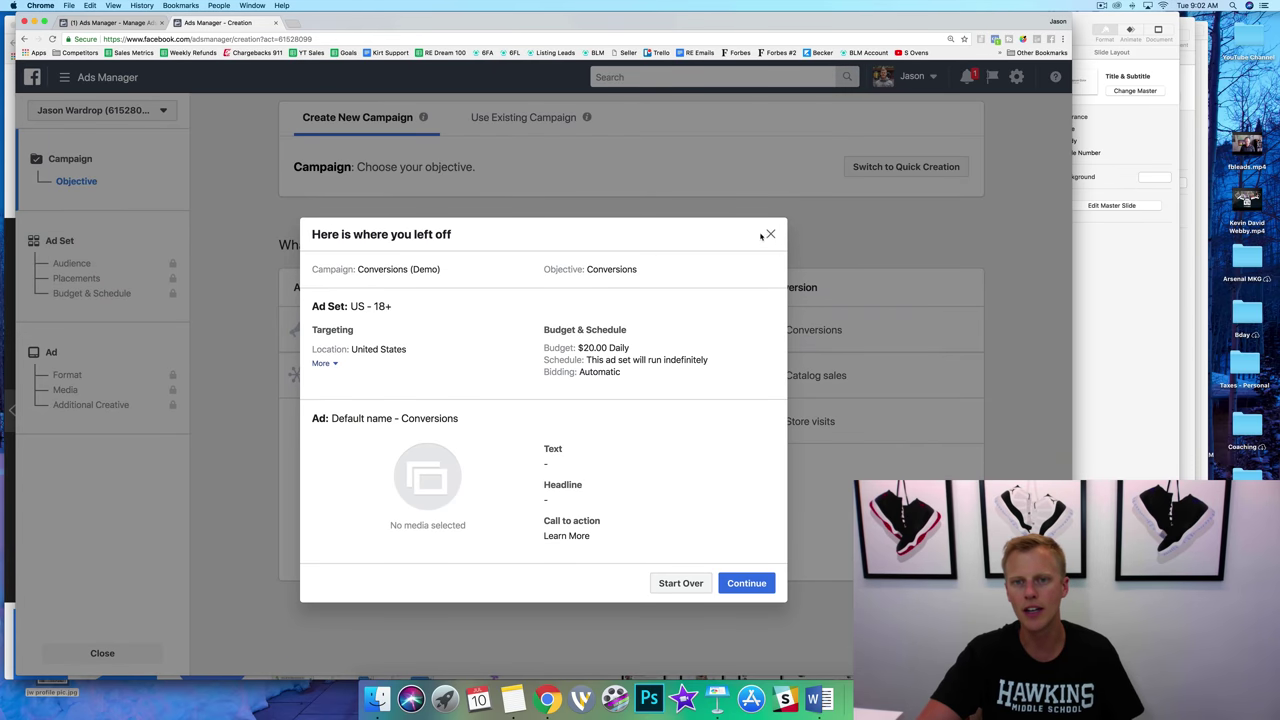
click(767, 231)
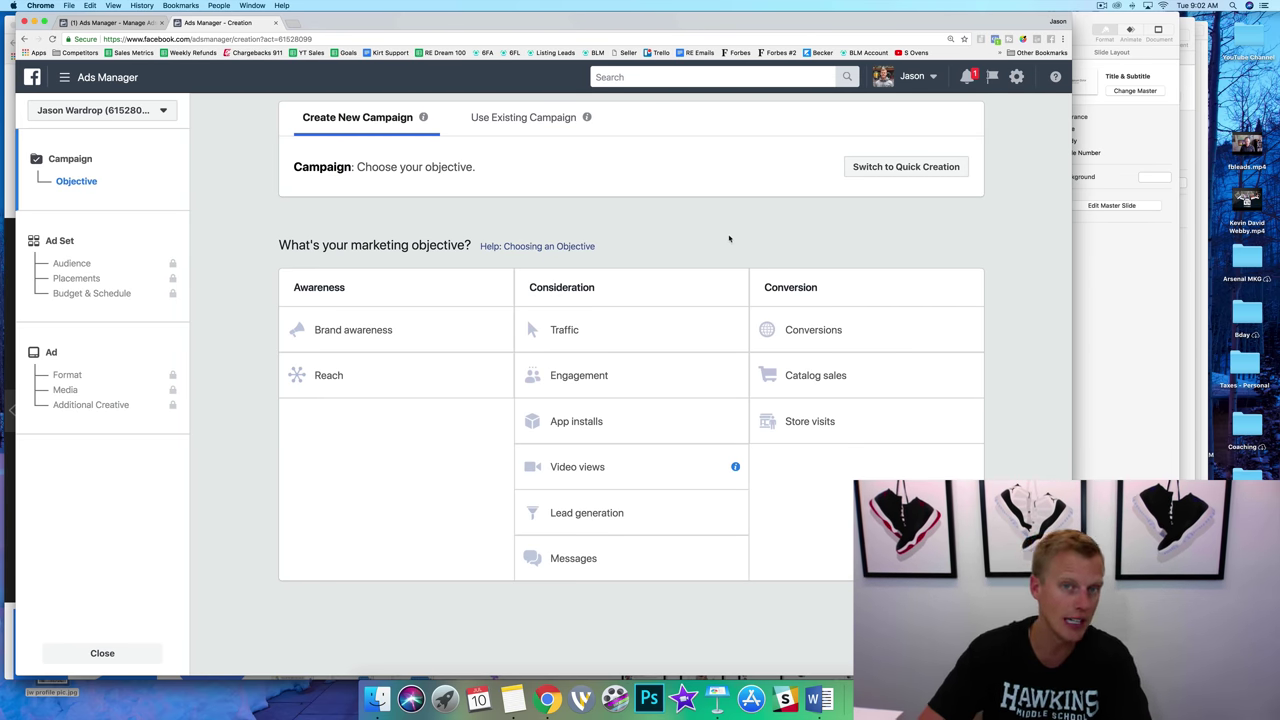
- Choose Conversions as the marketing objective, name the campaign "Conversions (Demo)" and continue to the ad set
click(806, 333)
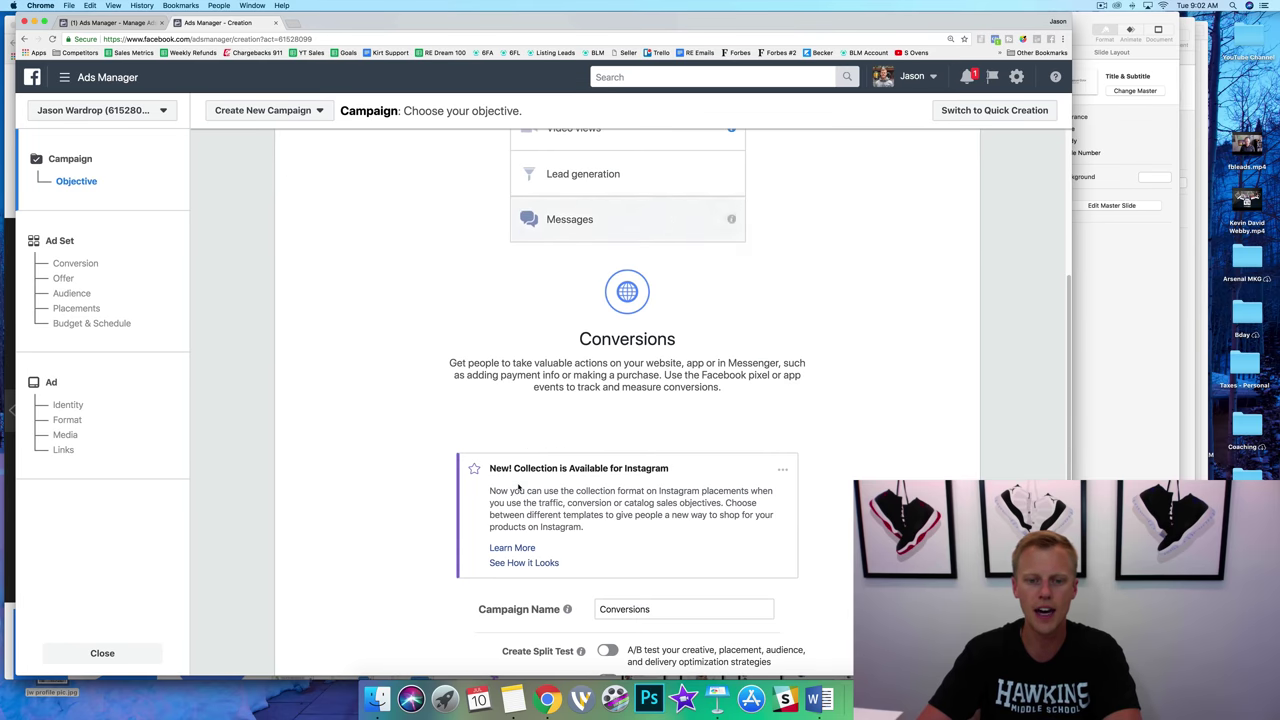
mouse_move(580, 483)
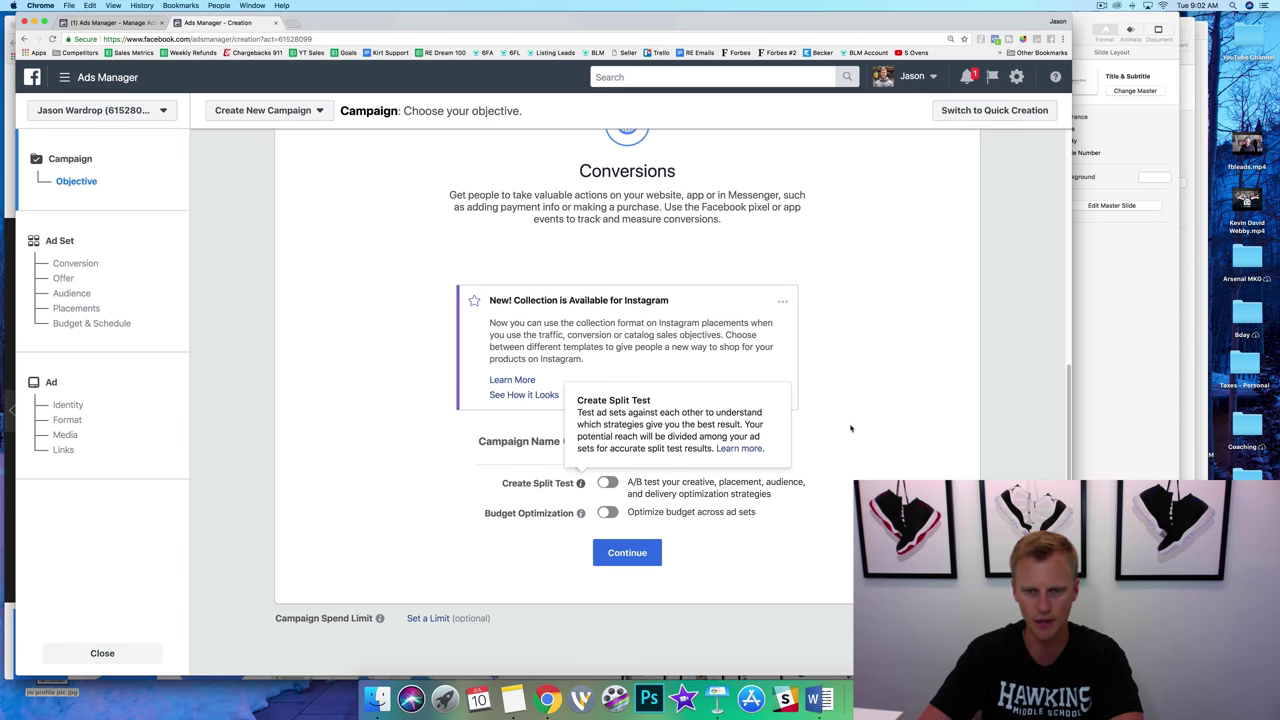
click(731, 441)
text(()
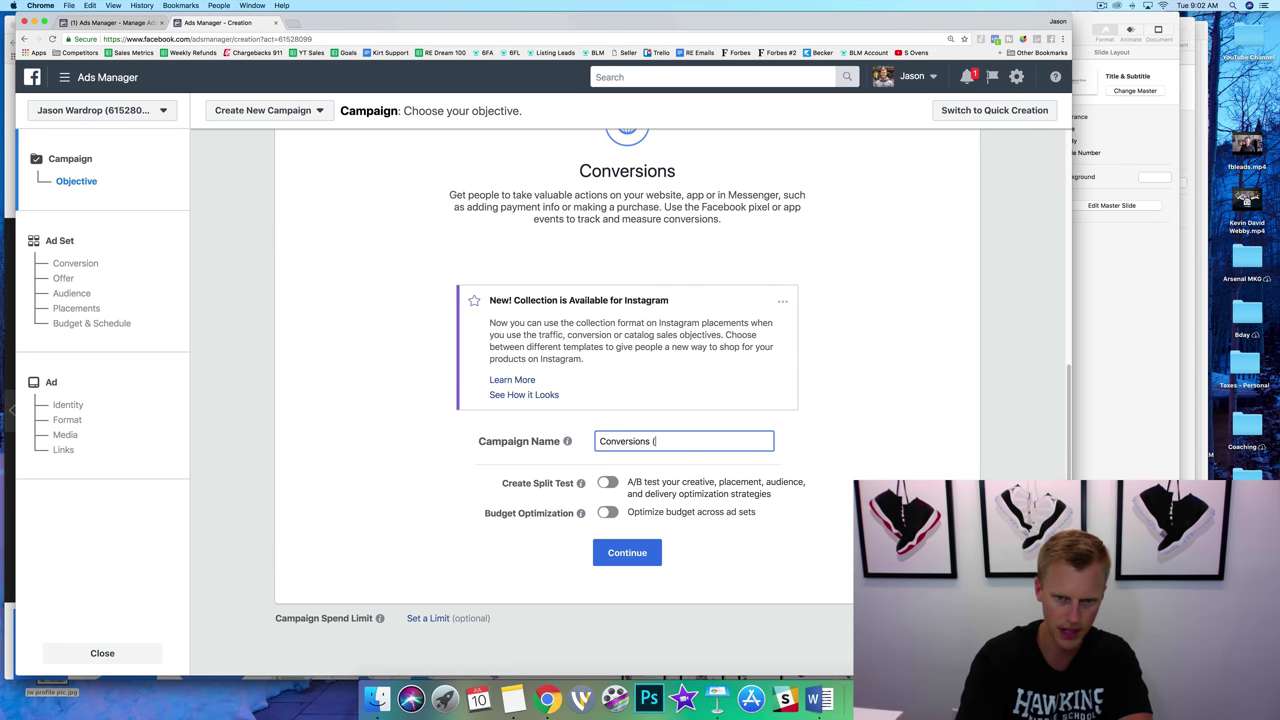
text(Demo))
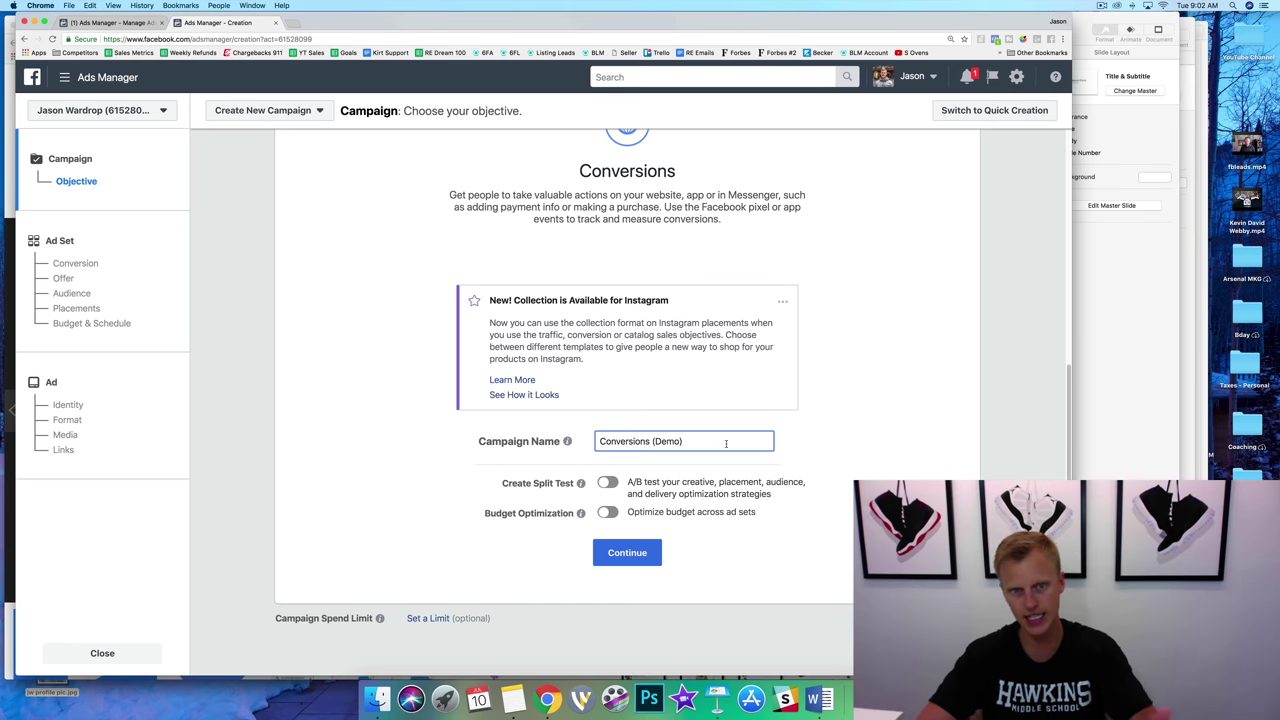
click(630, 553)
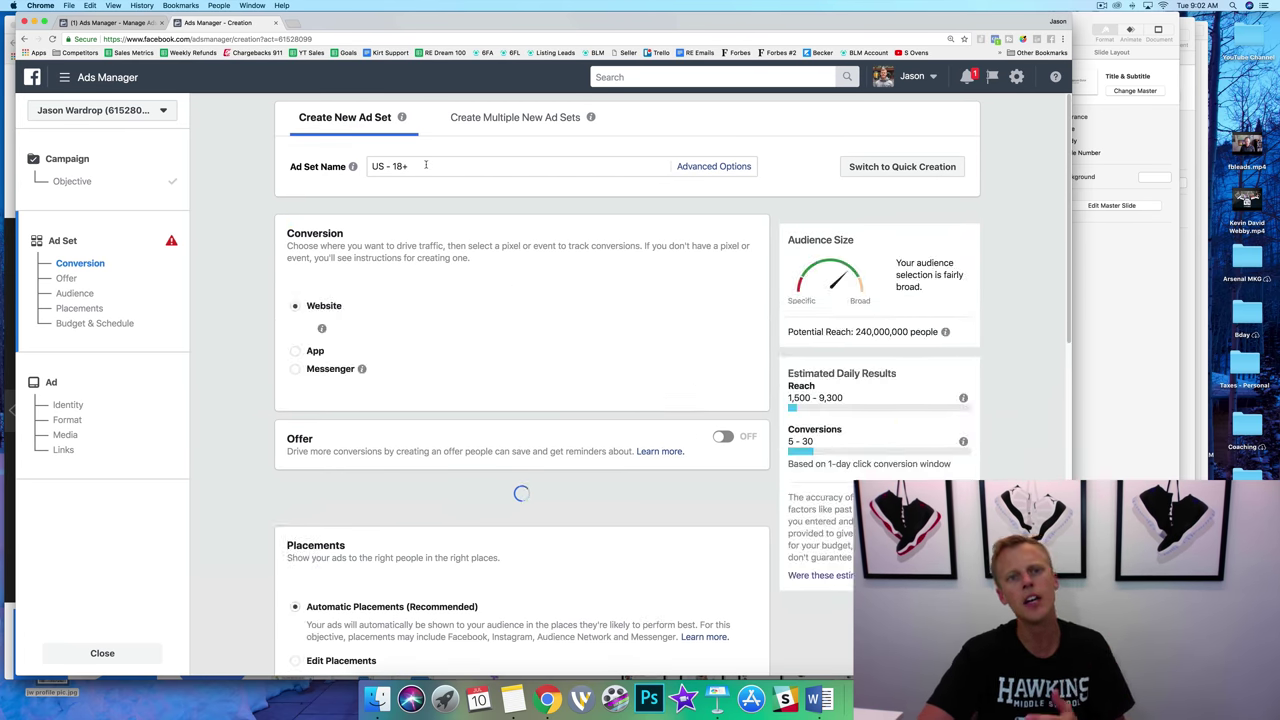
- Set the ad set's website conversion event to Lead
drag(410, 167, 369, 166)
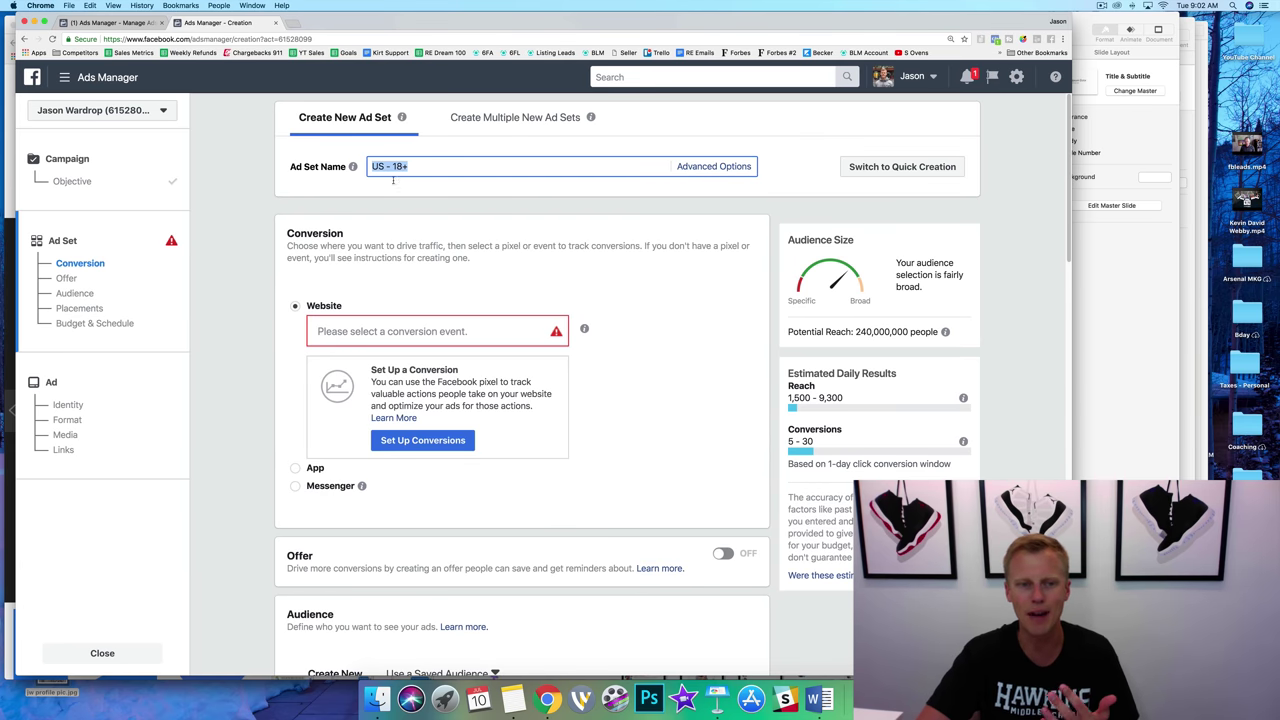
click(407, 331)
mouse_move(398, 377)
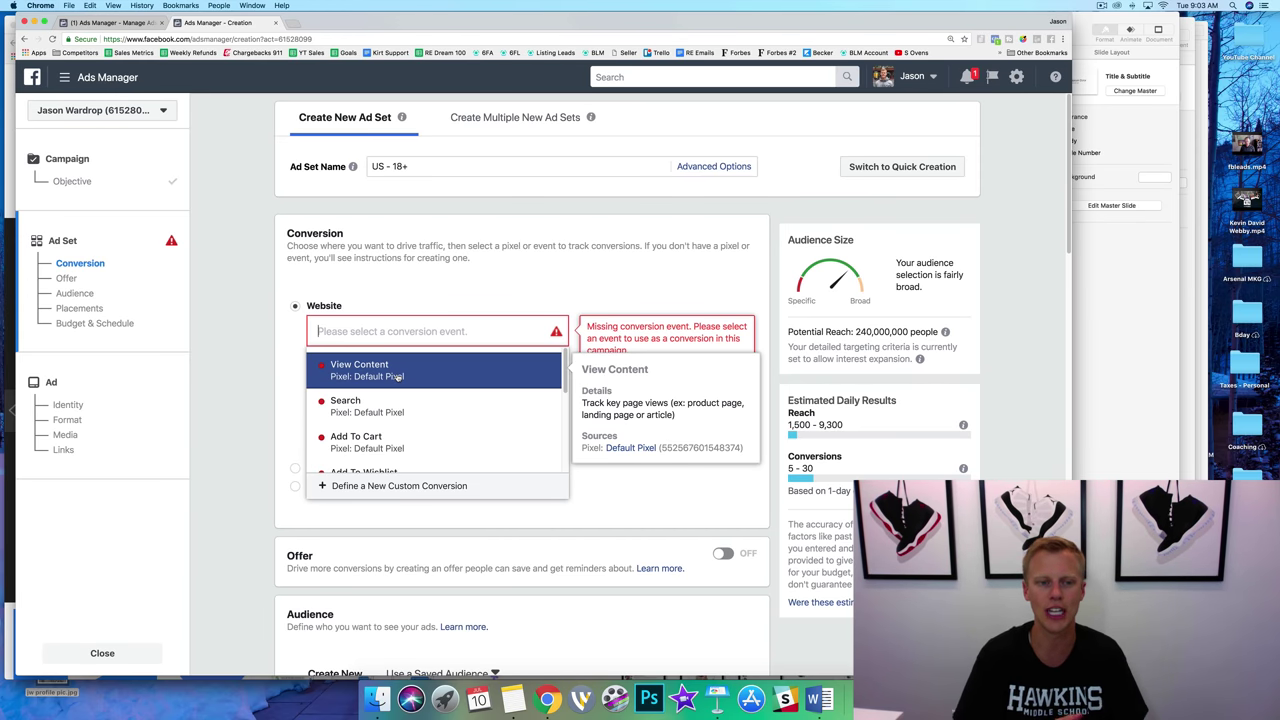
scroll(400, 380, down, 4)
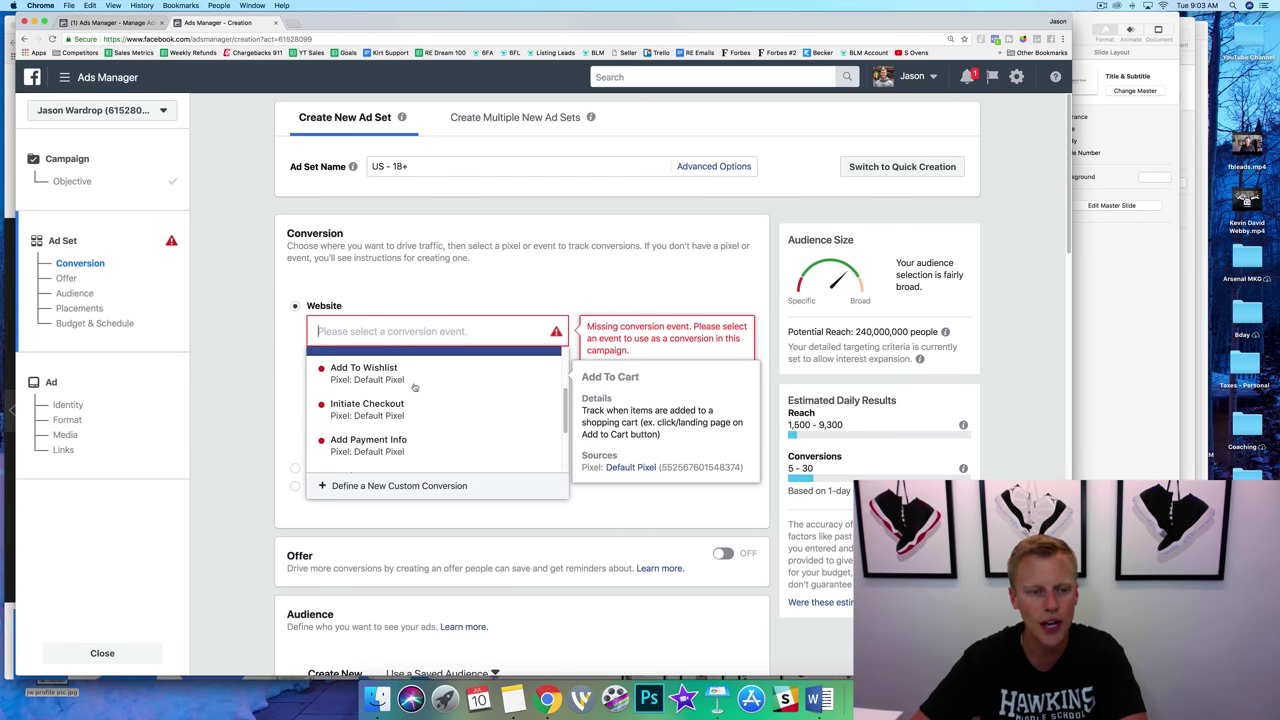
scroll(414, 400, down, 2)
click(420, 423)
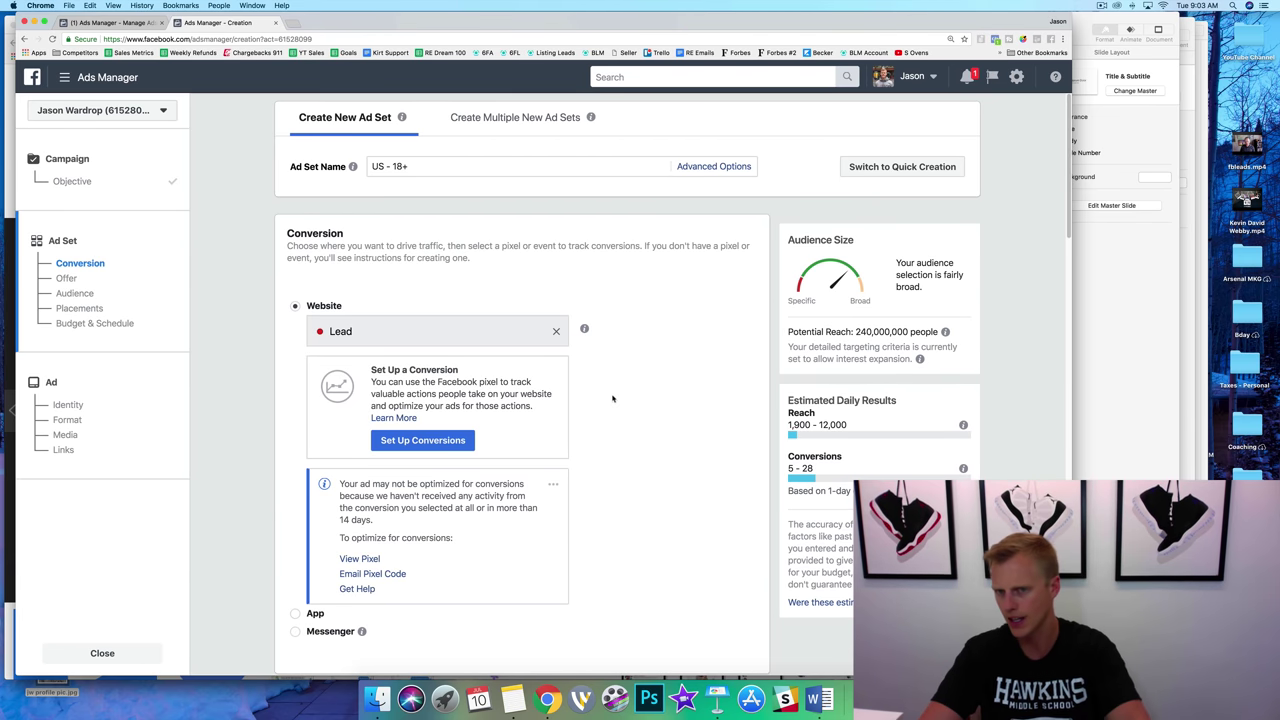
- Search the ad set's detailed targeting options for "homeowners" without adding any of them
scroll(620, 395, down, 2)
scroll(620, 390, down, 6)
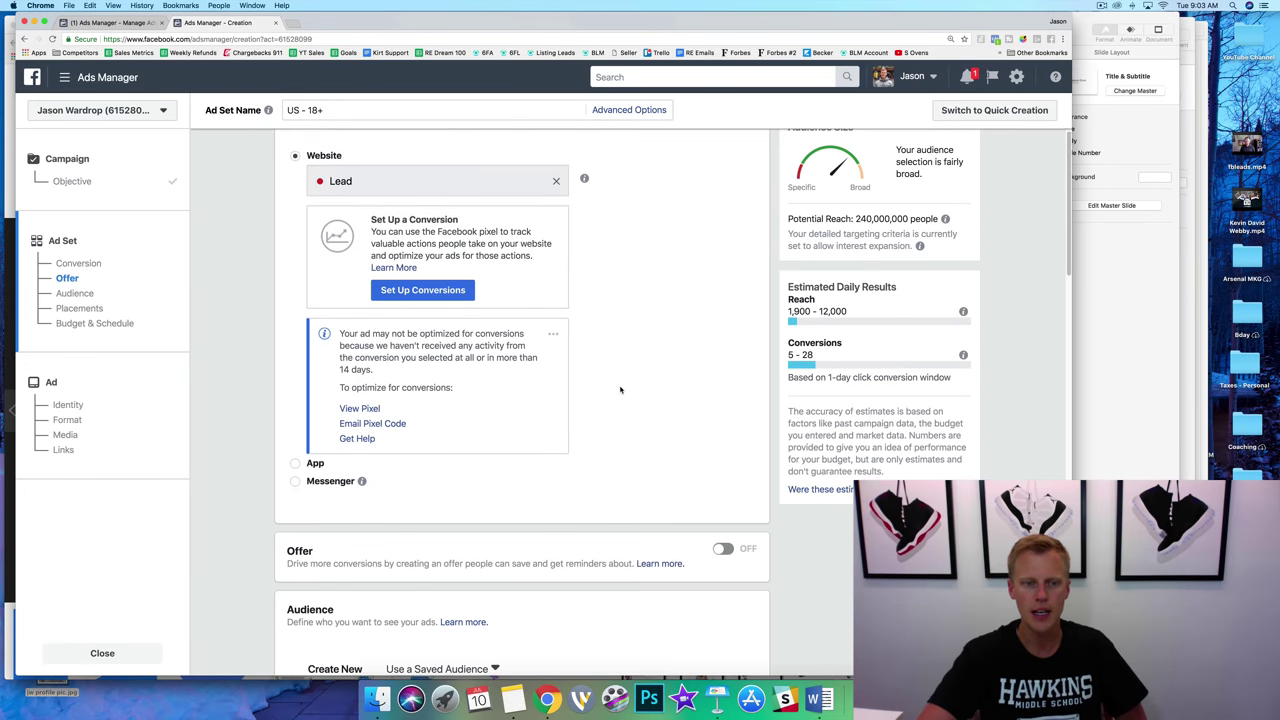
scroll(620, 390, down, 2)
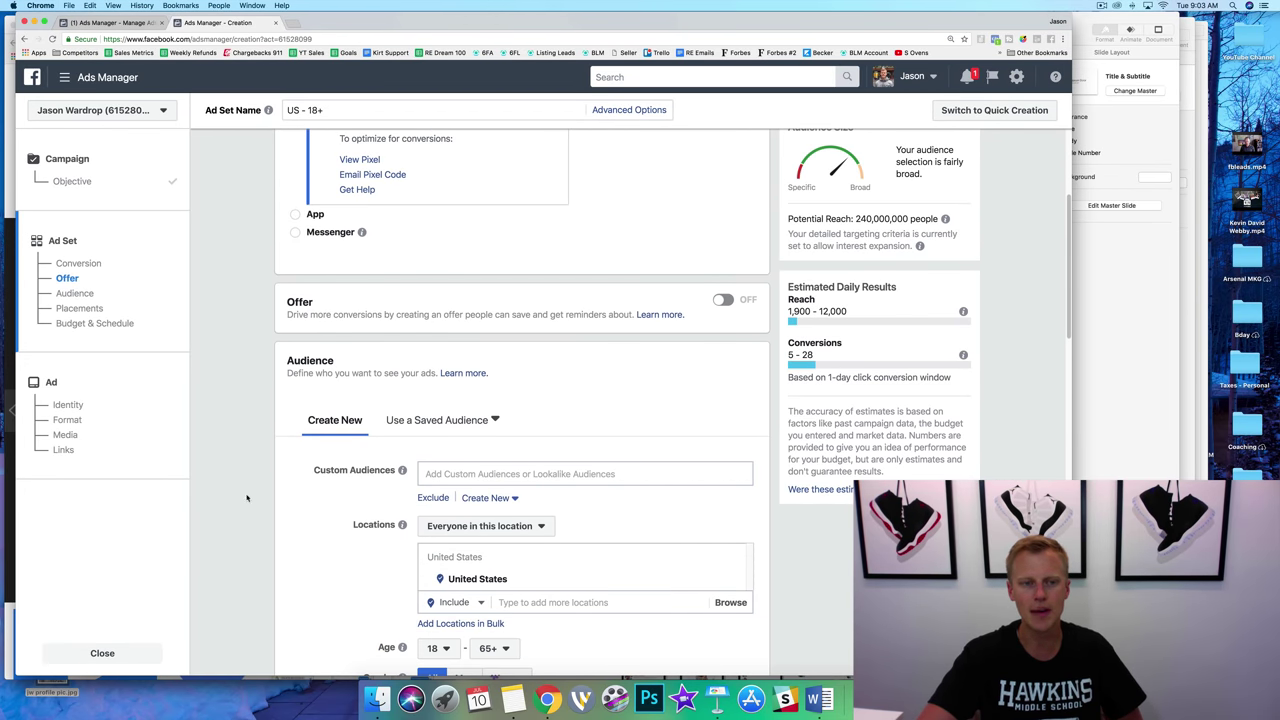
scroll(316, 436, down, 4)
scroll(316, 436, down, 1)
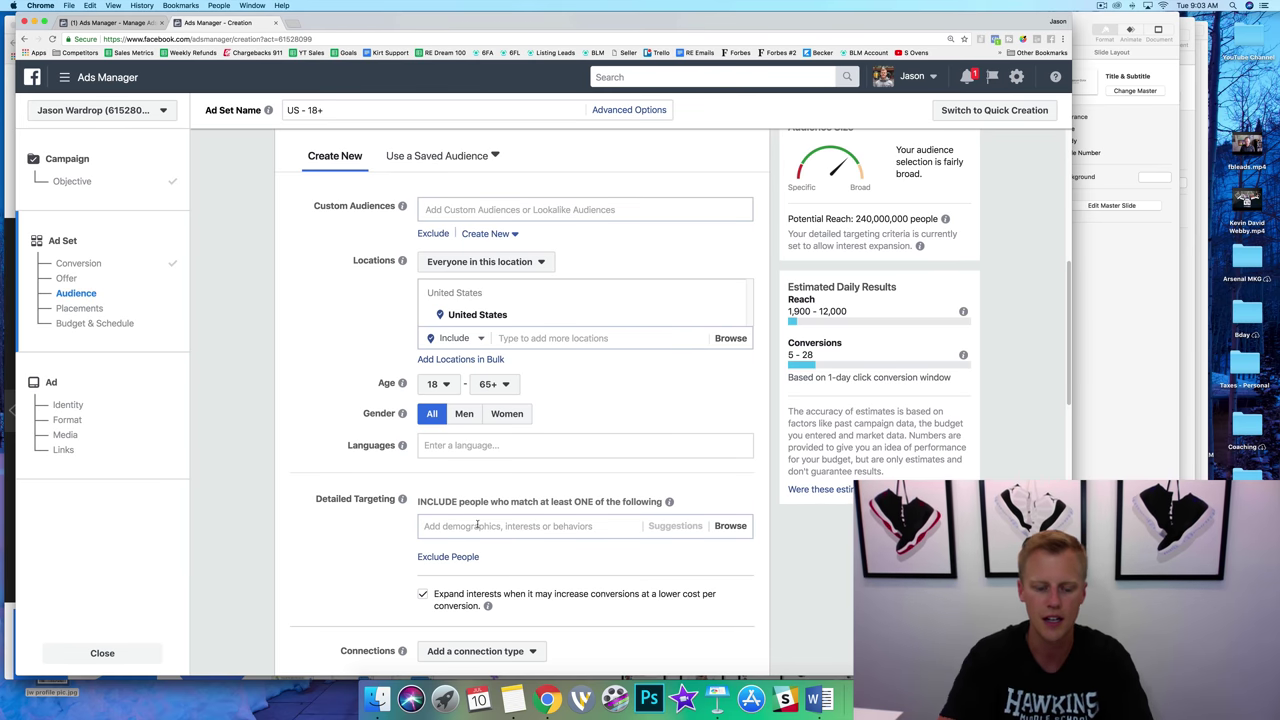
text(homeowners)
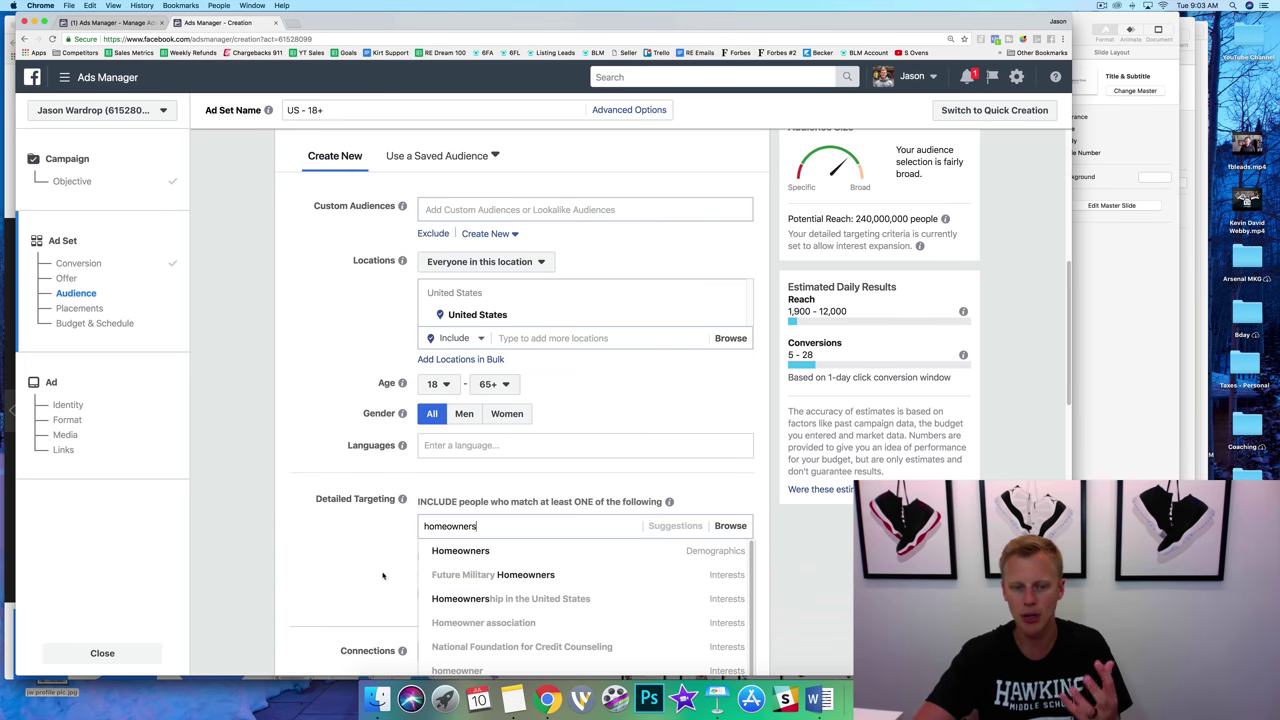
scroll(337, 555, down, 1)
click(335, 551)
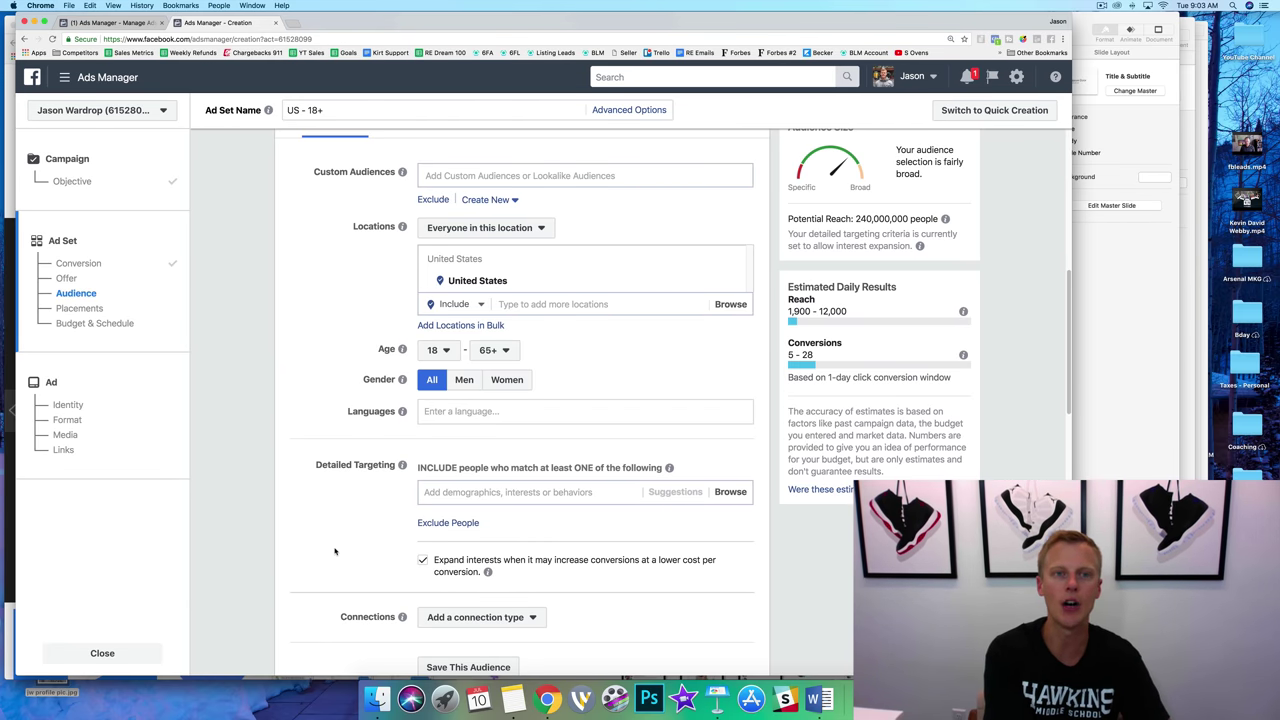
- Add the "Lookalike (US, 1%) - 25% Video View - Name of Video" audience to the ad set's custom audiences
scroll(328, 367, up, 2)
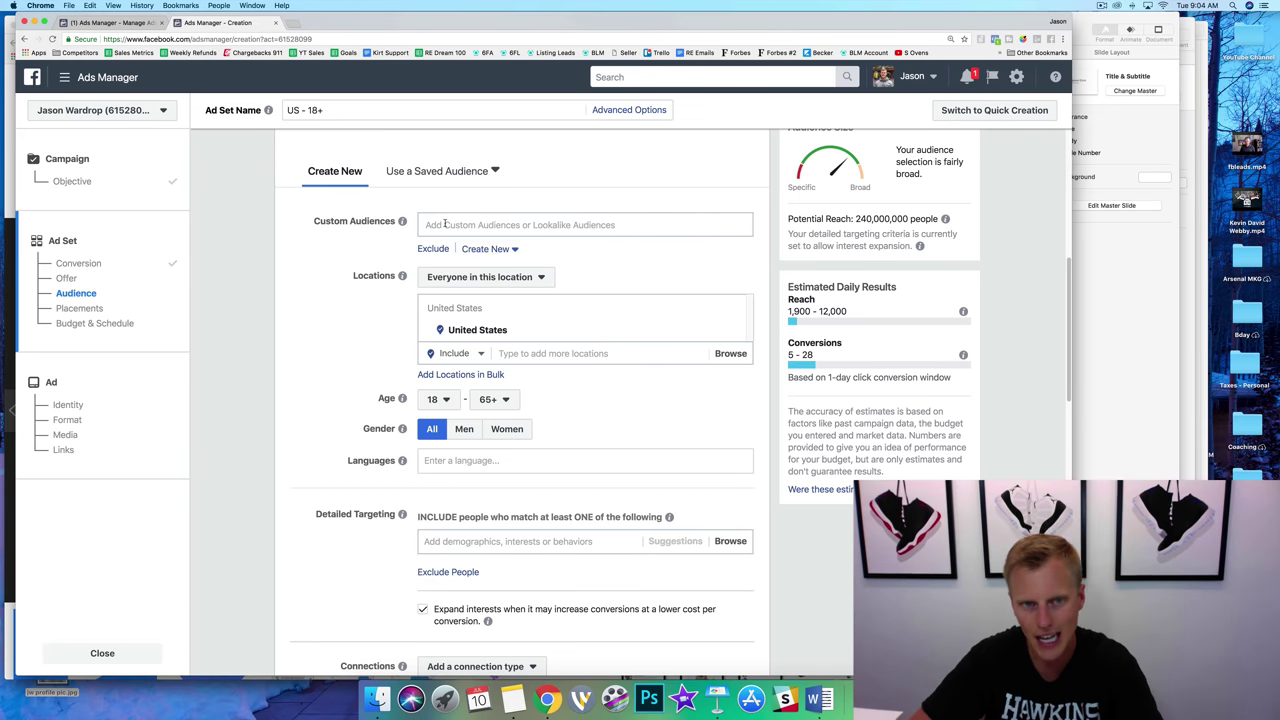
click(445, 224)
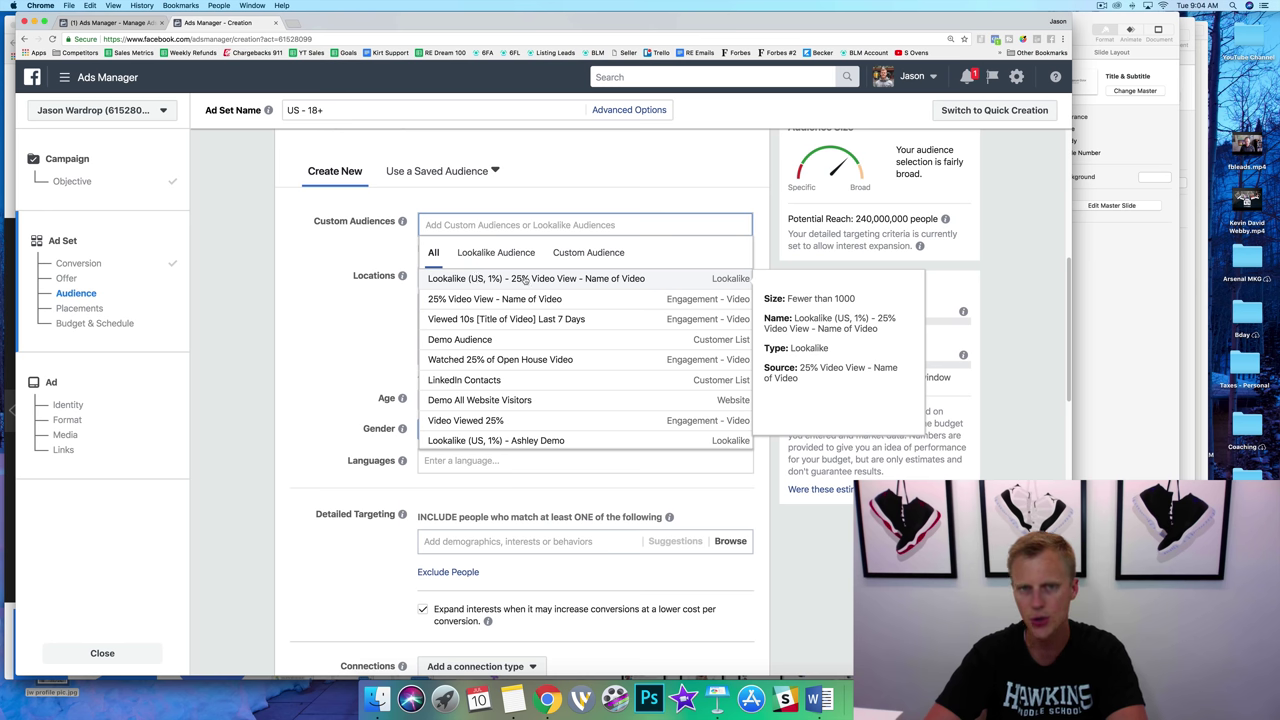
click(623, 280)
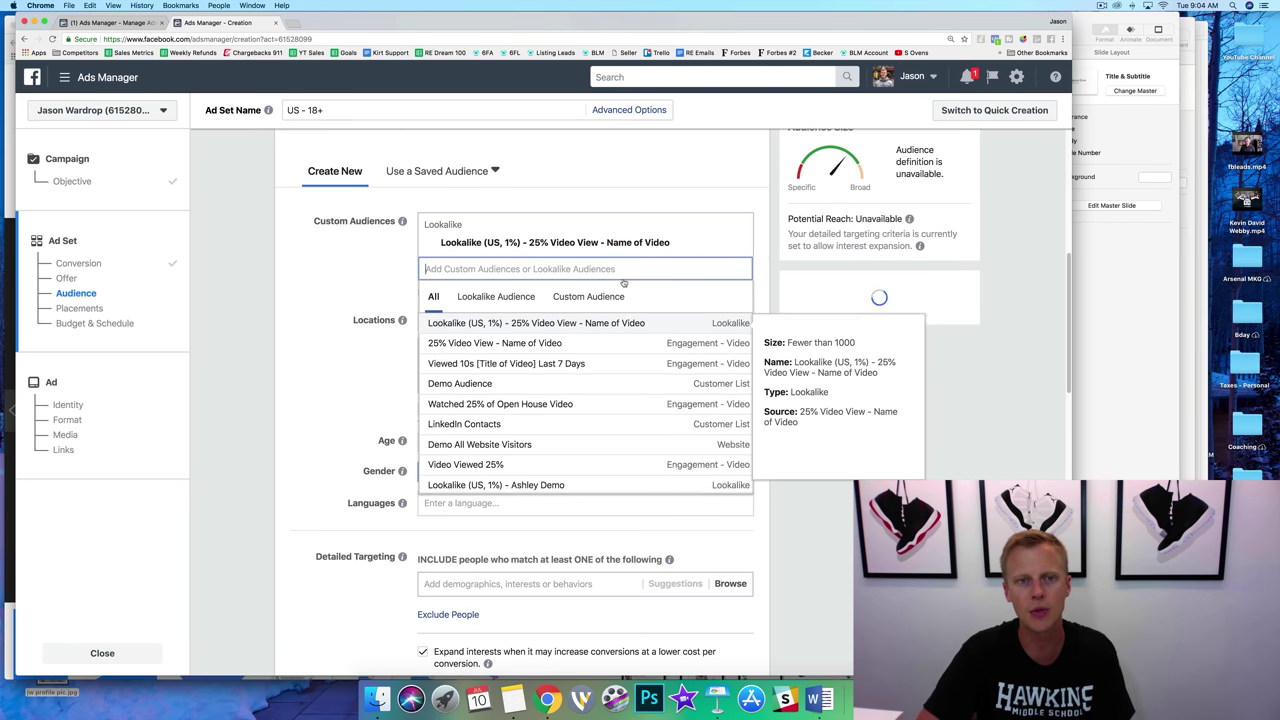
click(334, 279)
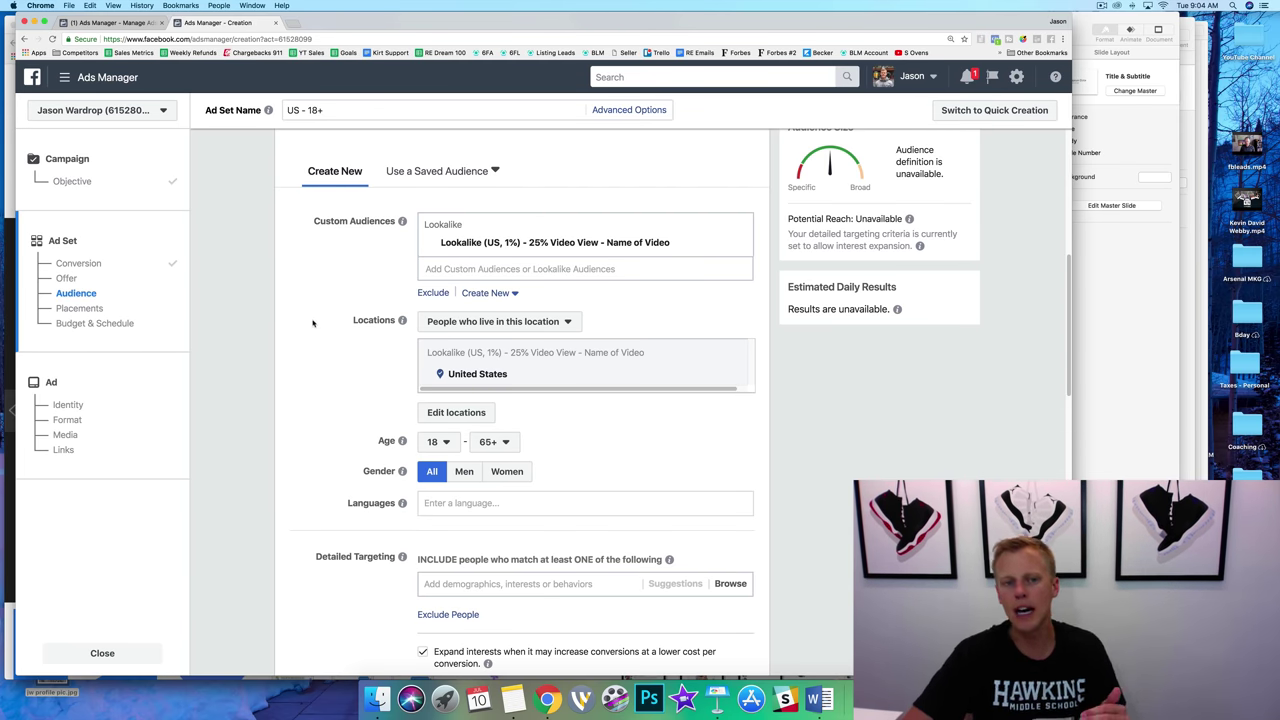
- Turn off expanding interests to increase conversions at a lower cost in the ad set's detailed targeting
scroll(312, 323, down, 2)
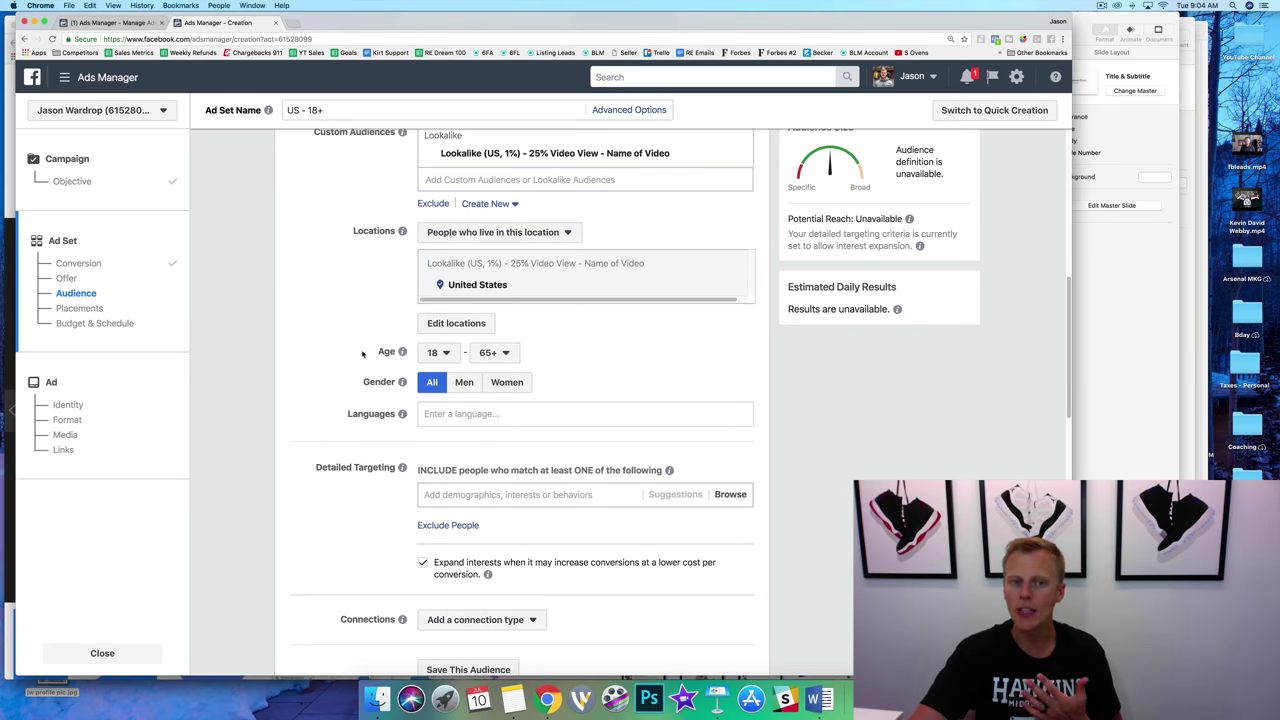
mouse_move(405, 356)
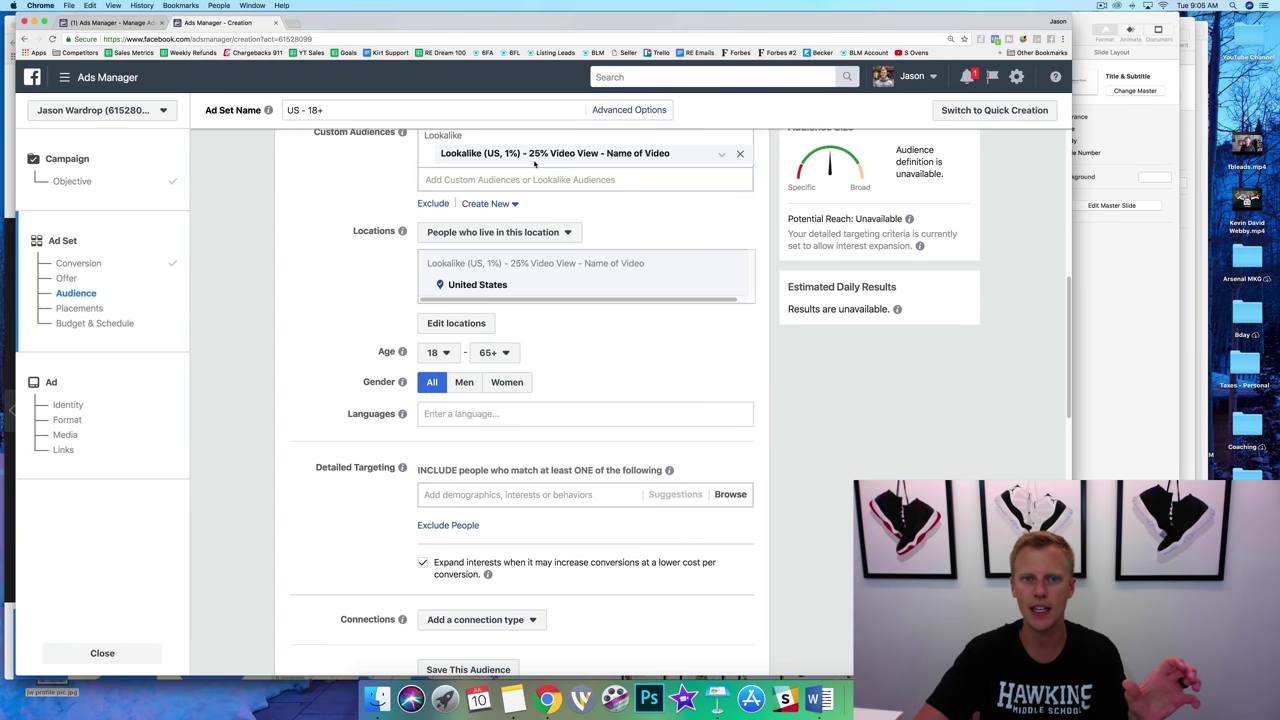
scroll(364, 214, up, 1)
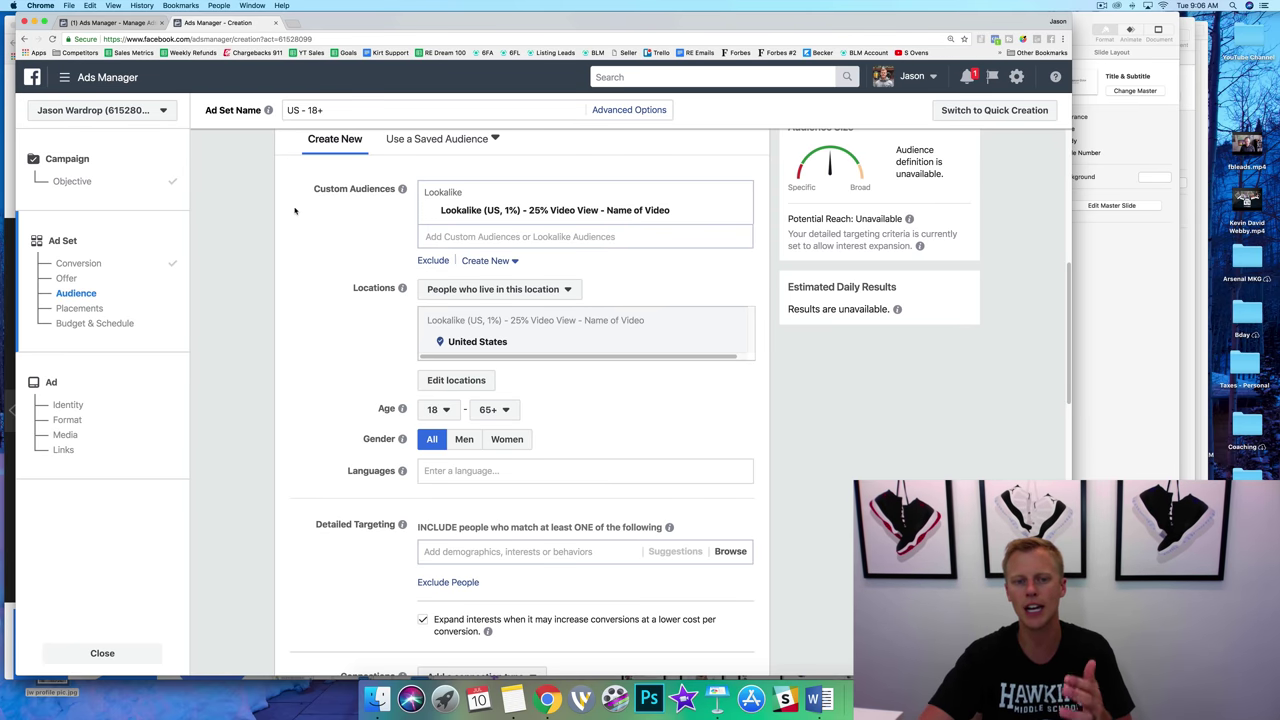
scroll(298, 210, down, 3)
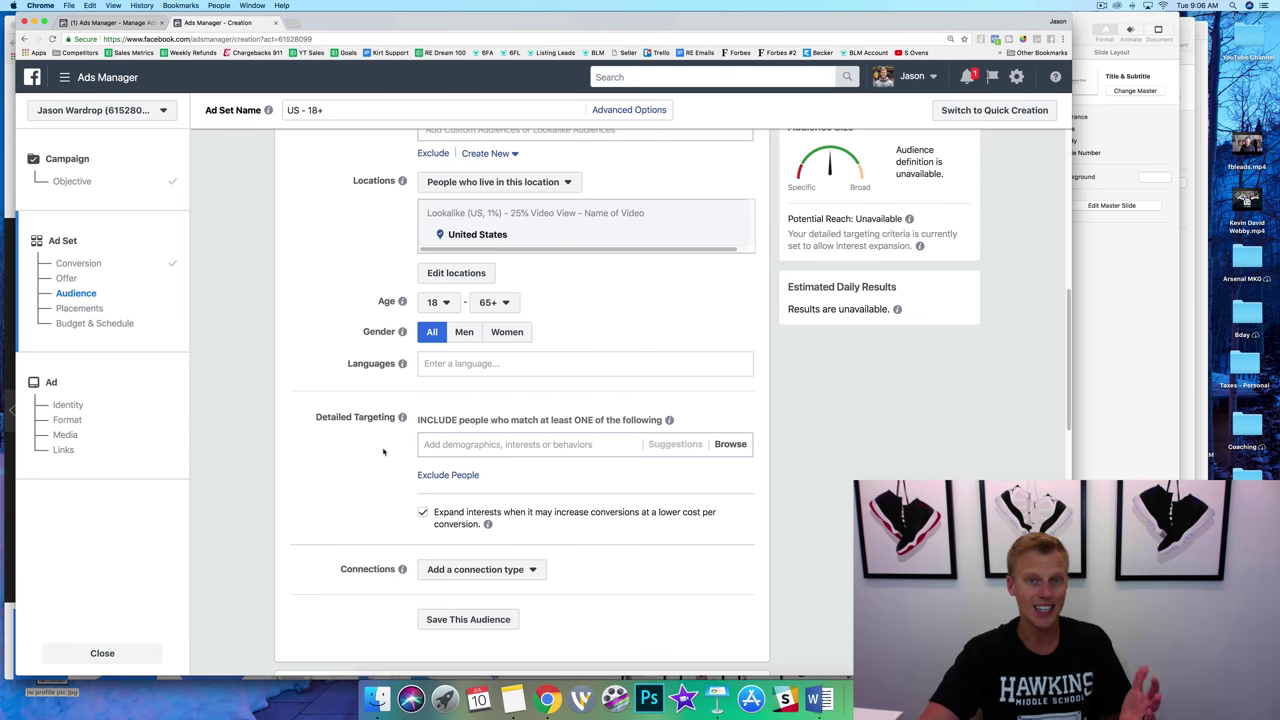
scroll(383, 452, down, 1)
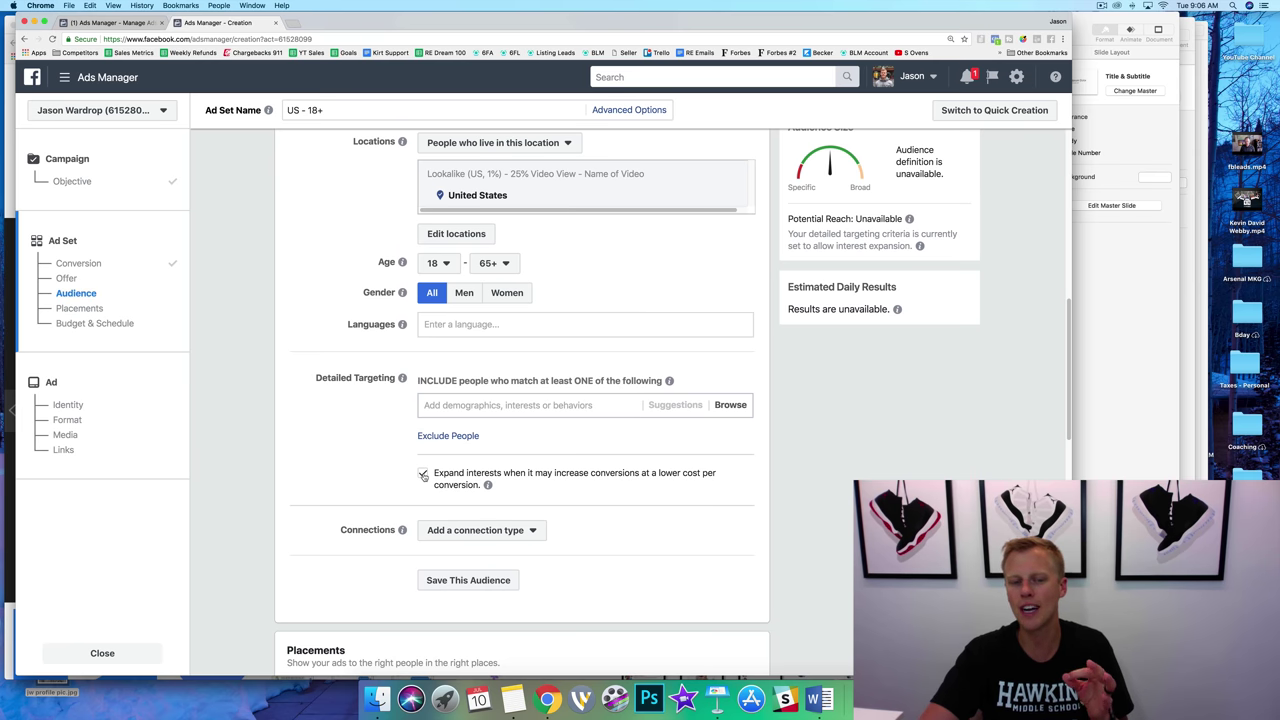
click(423, 475)
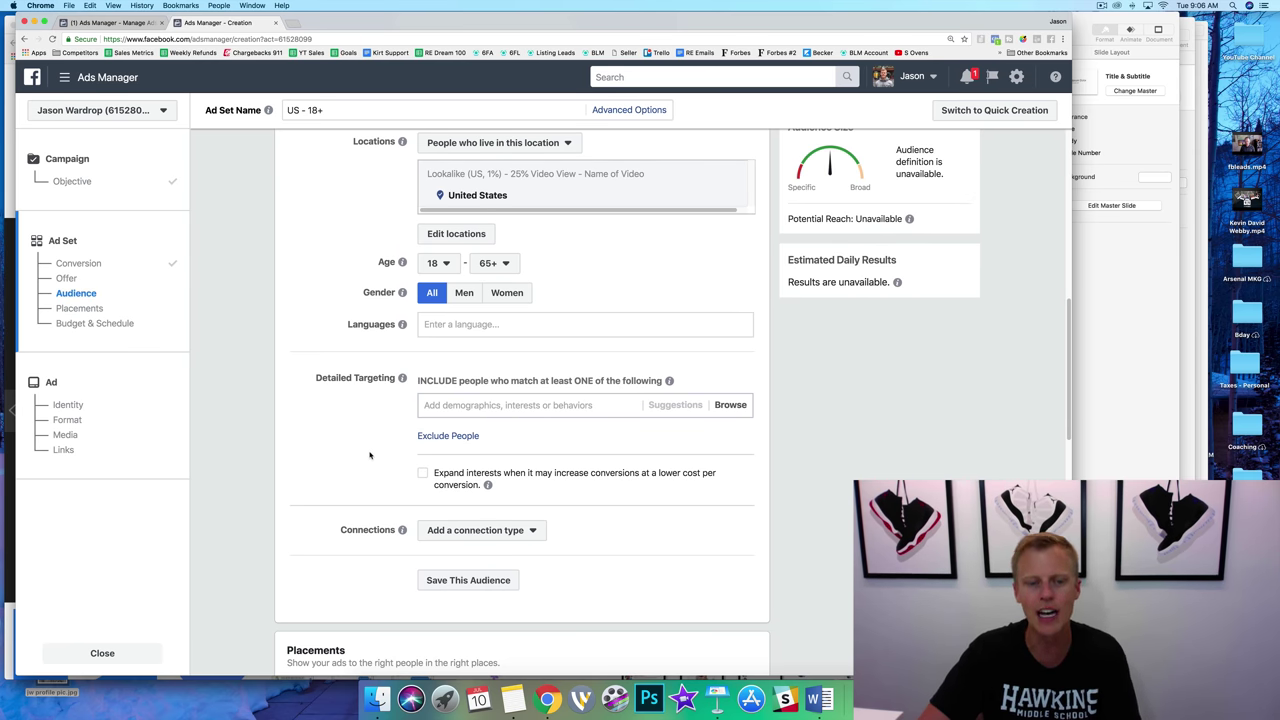
- Switch the ad set to manually edited placements and deselect Facebook's Instant Articles, Right Column and Marketplace
scroll(370, 456, down, 2)
scroll(370, 456, down, 3)
scroll(372, 453, down, 4)
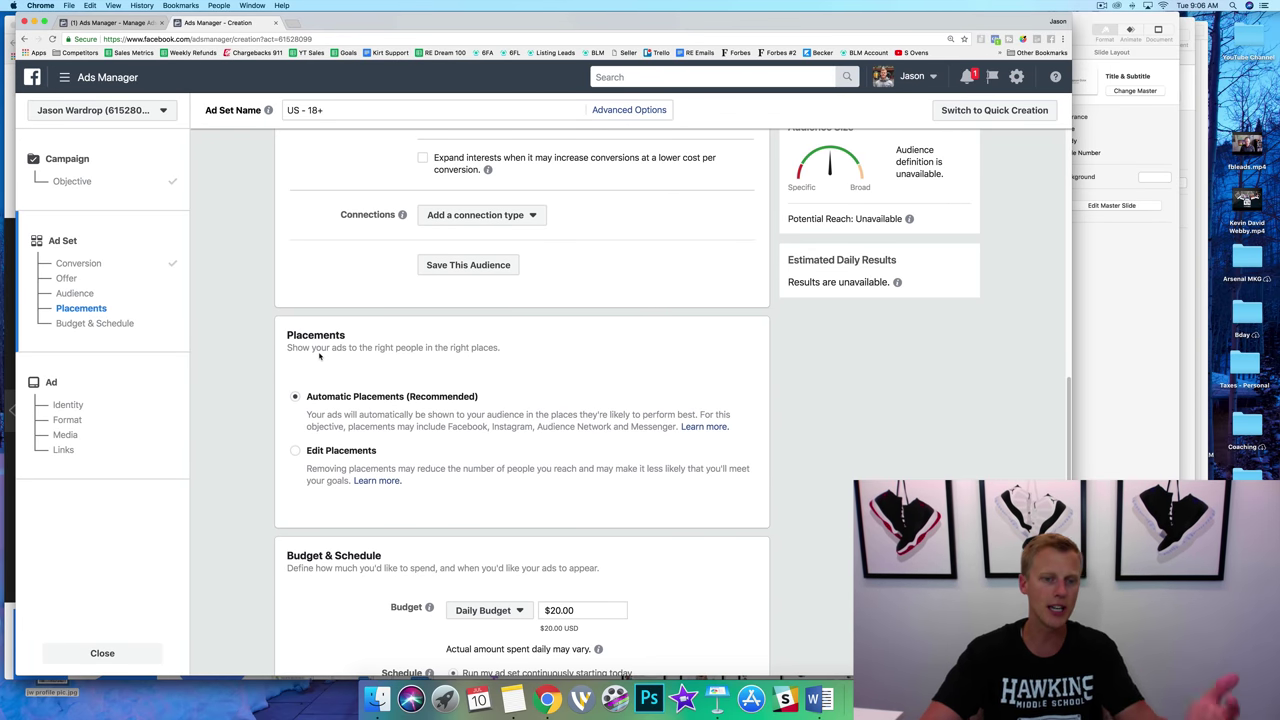
click(295, 453)
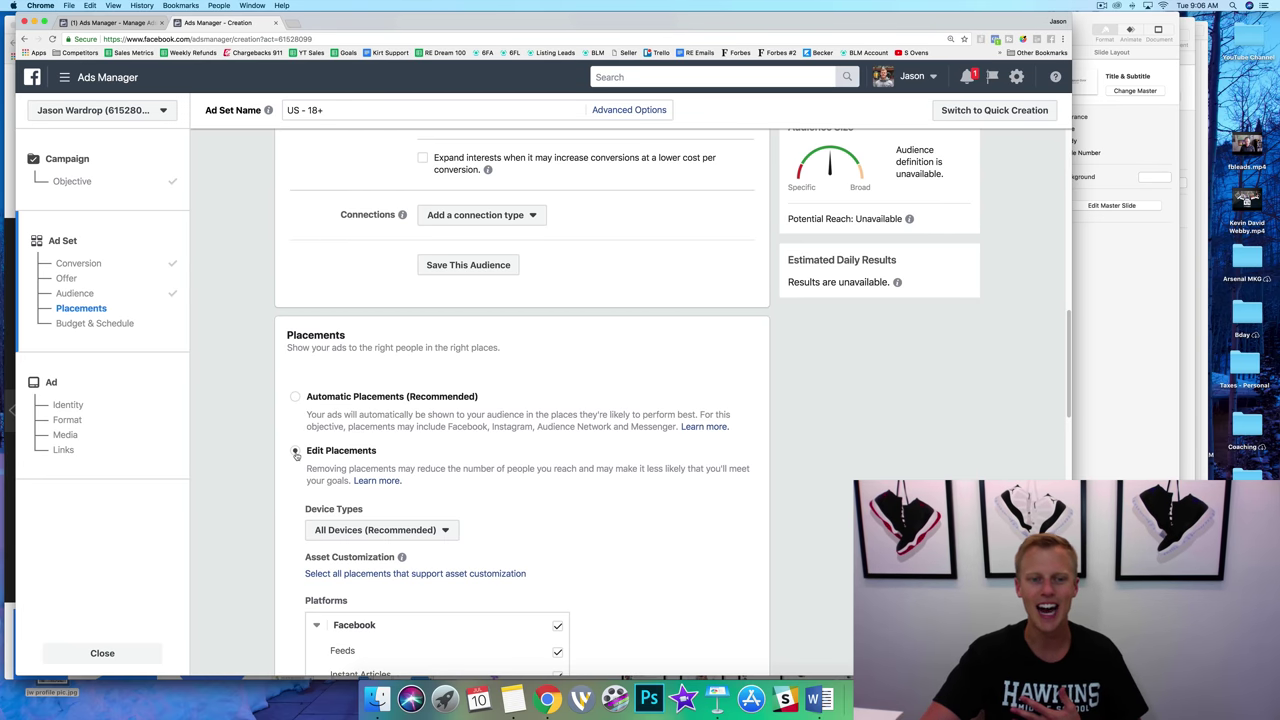
scroll(280, 457, down, 4)
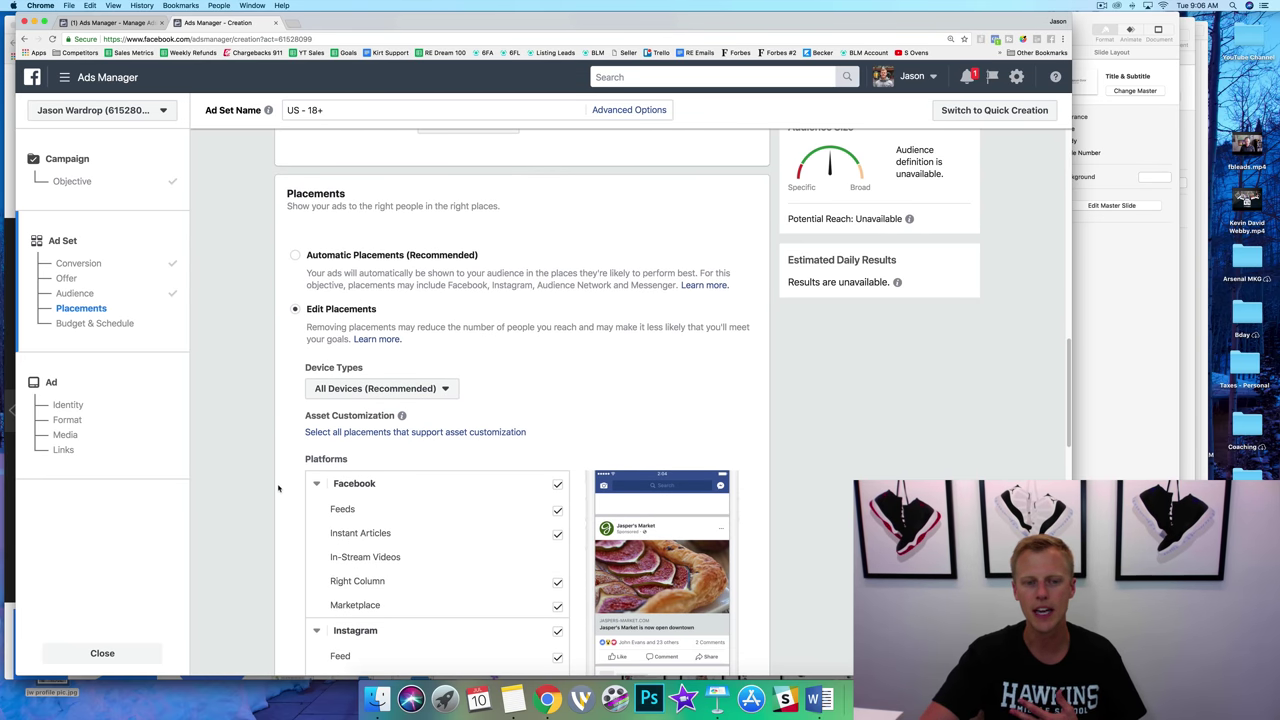
click(557, 533)
click(558, 581)
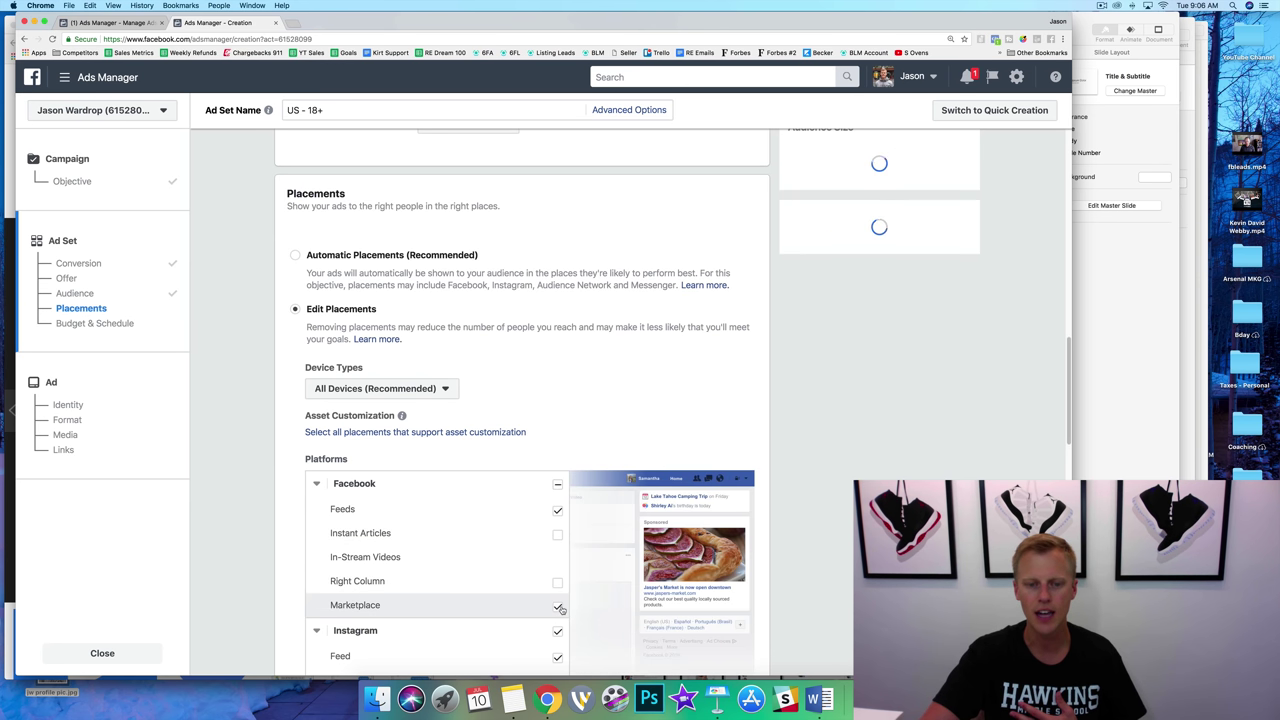
click(558, 607)
- Deselect Instagram Stories, all Audience Network placements and Messenger from the ad set's platforms
scroll(280, 515, down, 4)
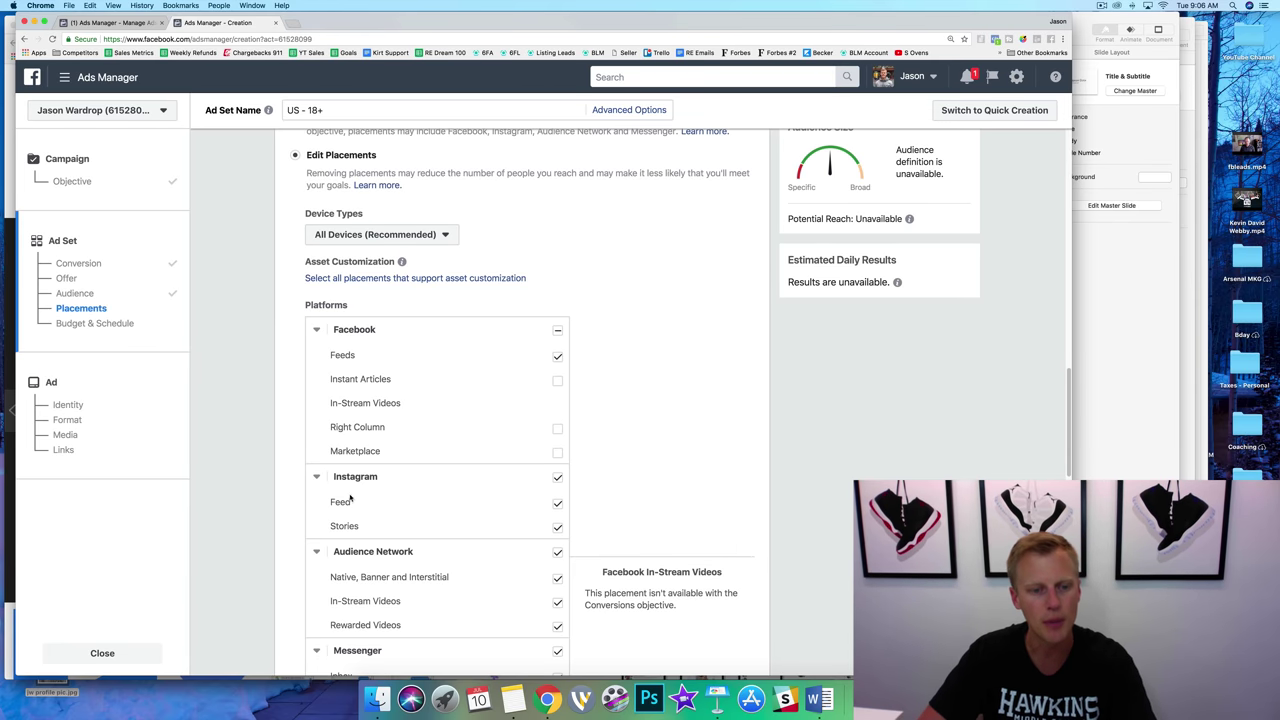
click(557, 528)
click(557, 577)
click(557, 601)
click(557, 625)
click(557, 650)
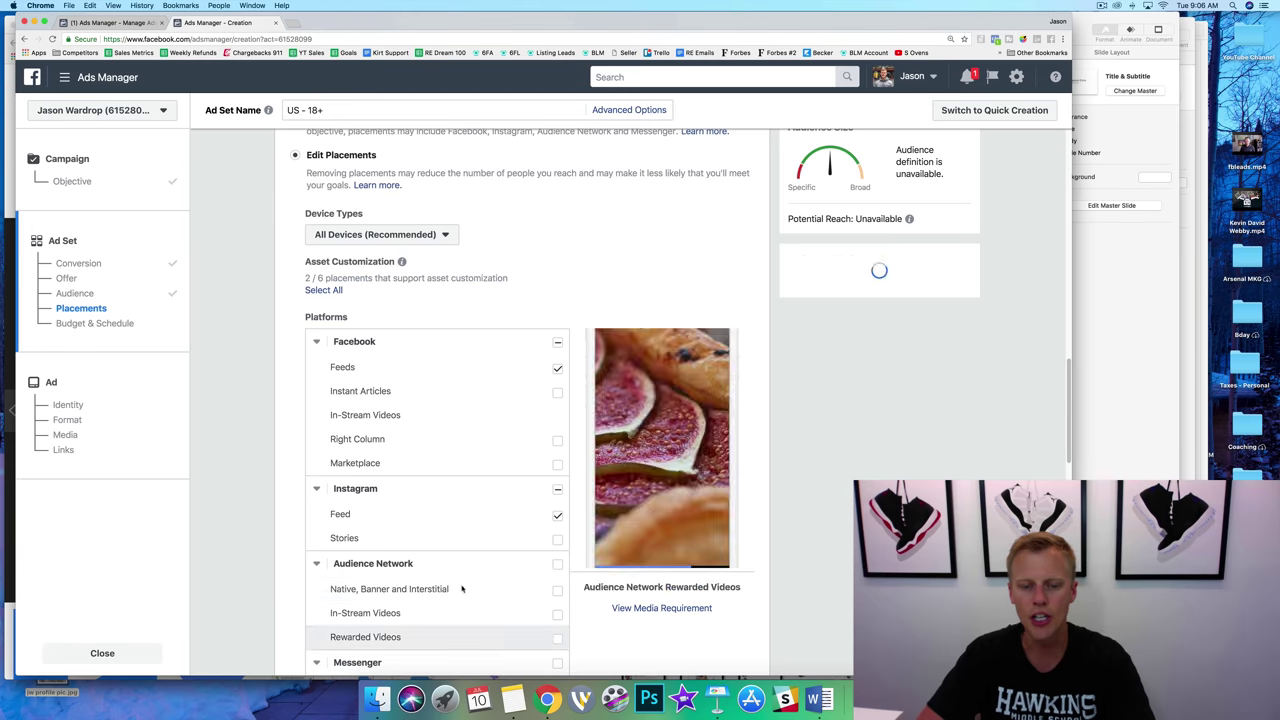
scroll(462, 589, down, 3)
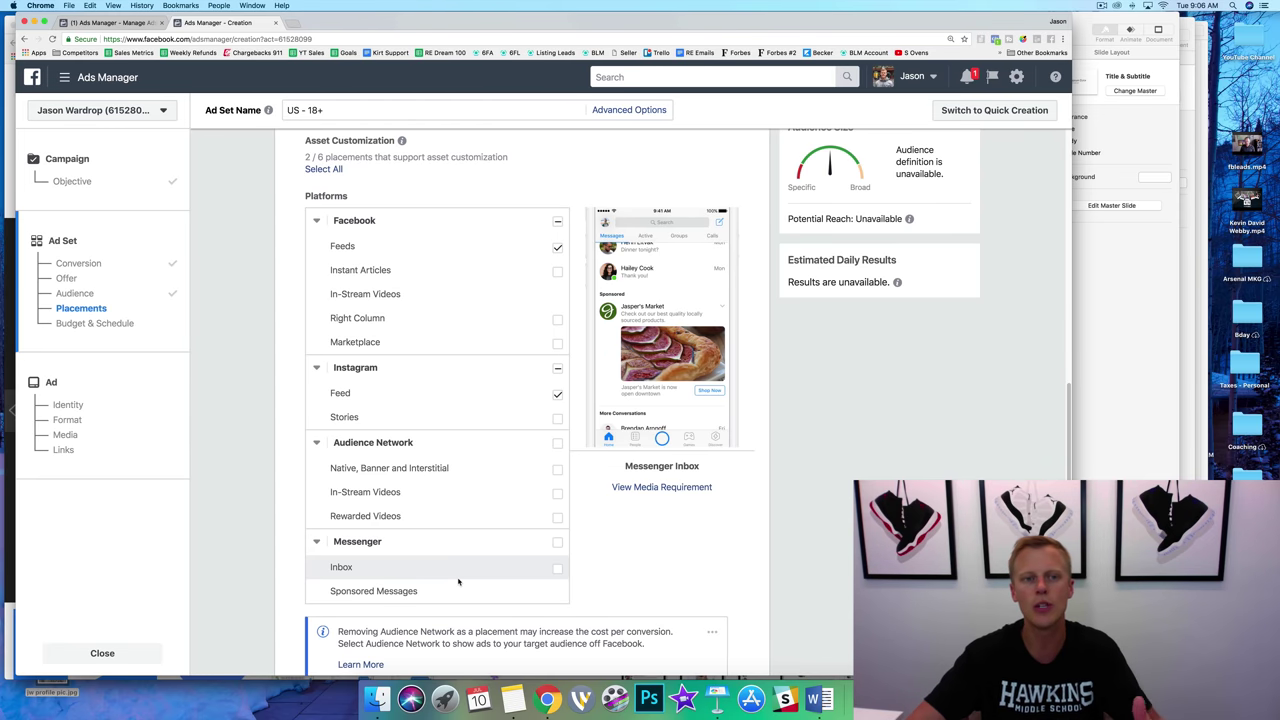
scroll(284, 517, up, 1)
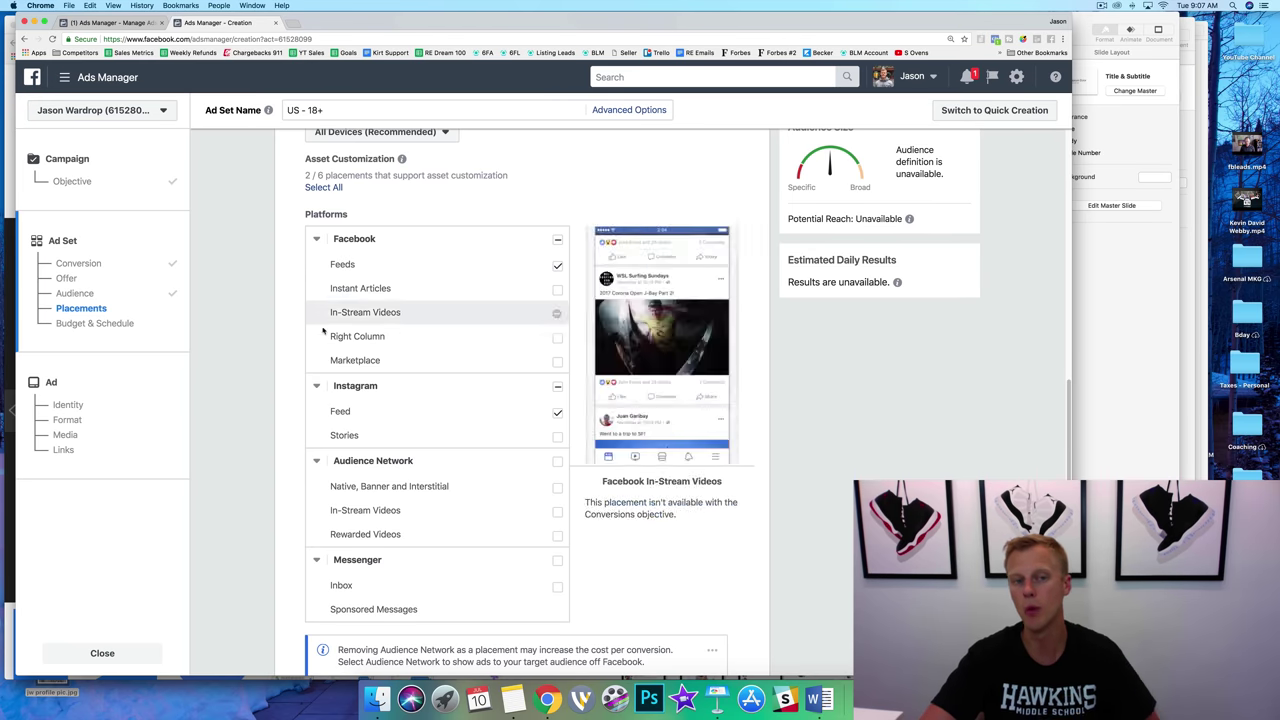
- Set the ad set's daily budget to $100
scroll(280, 357, down, 10)
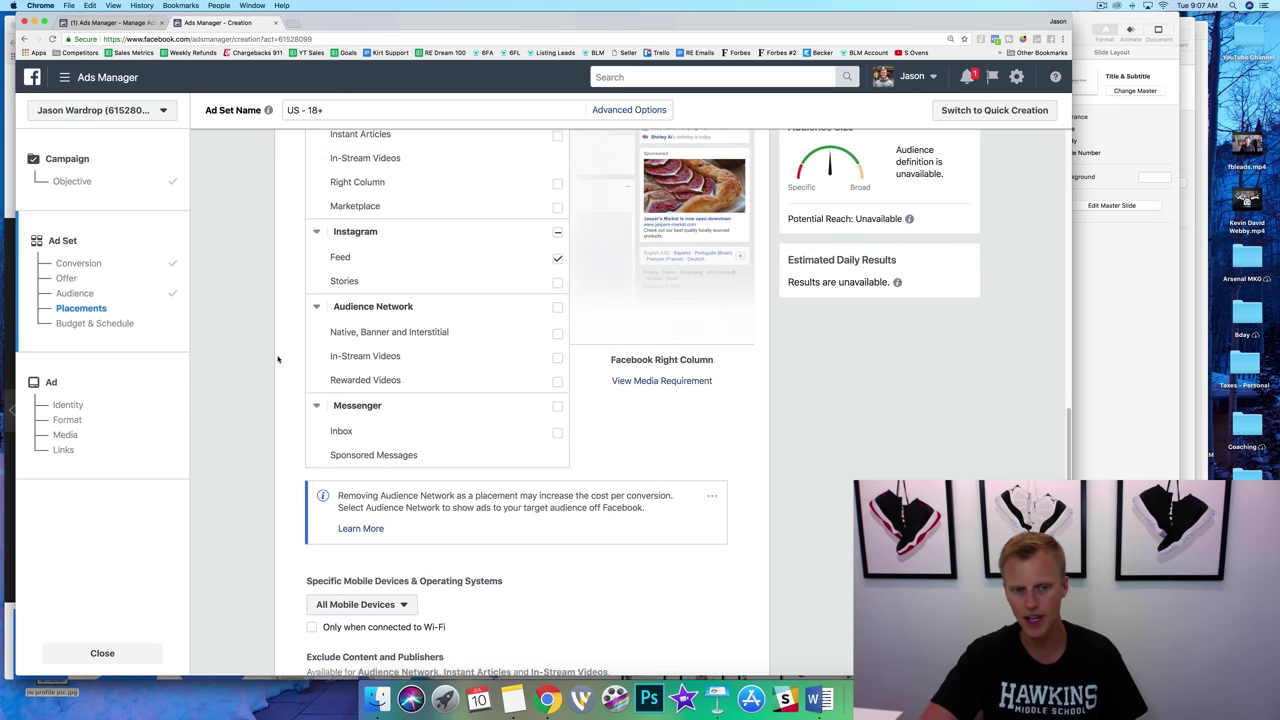
scroll(283, 354, down, 1)
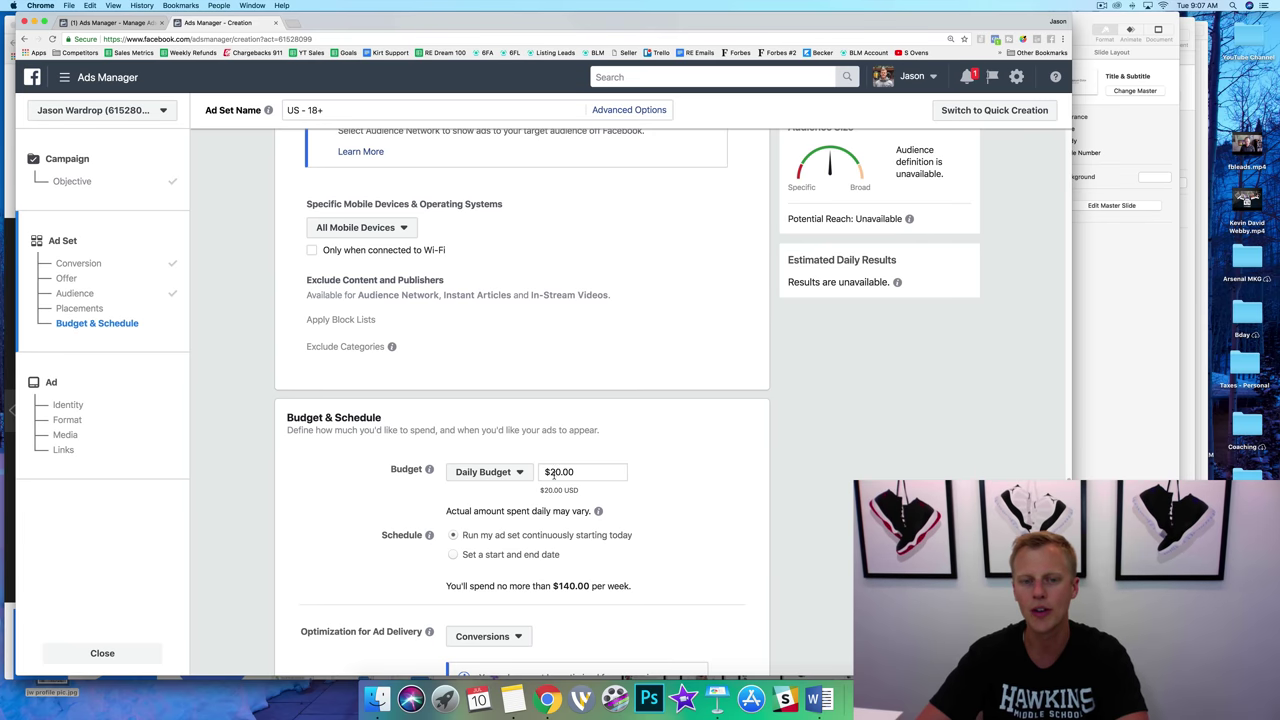
click(552, 474)
key(BackSpace)
text(10)
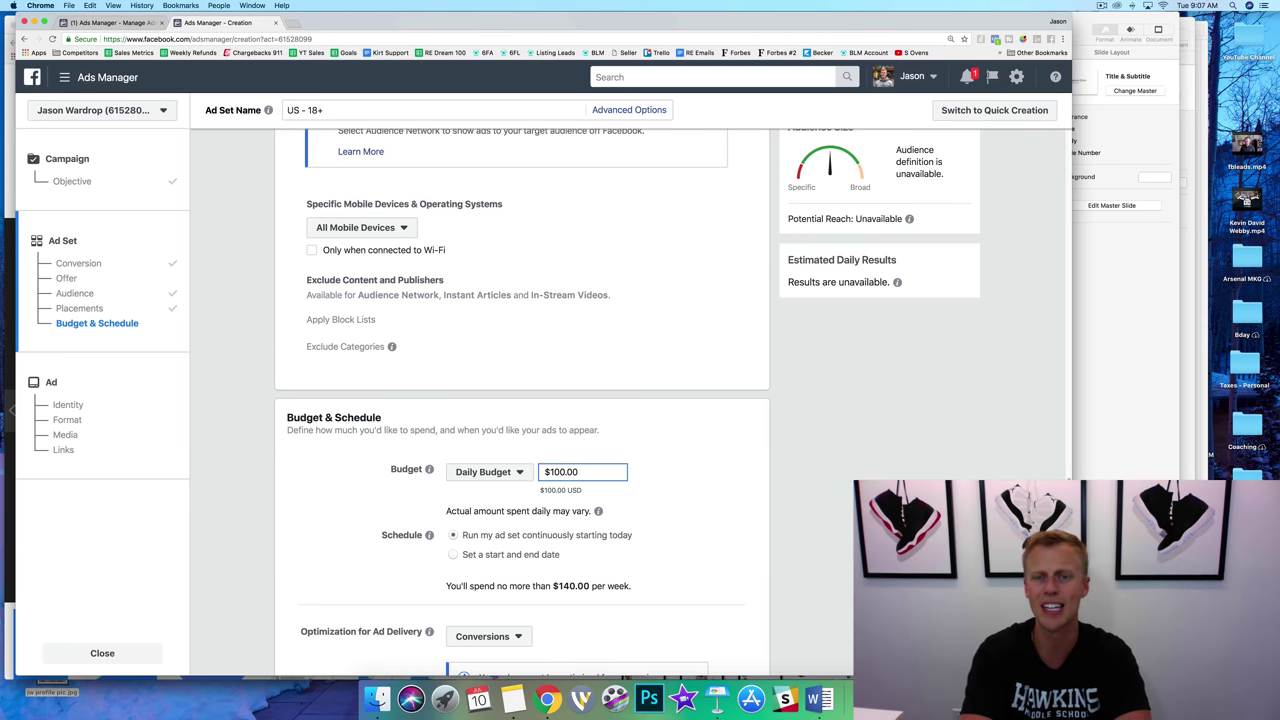
click(696, 482)
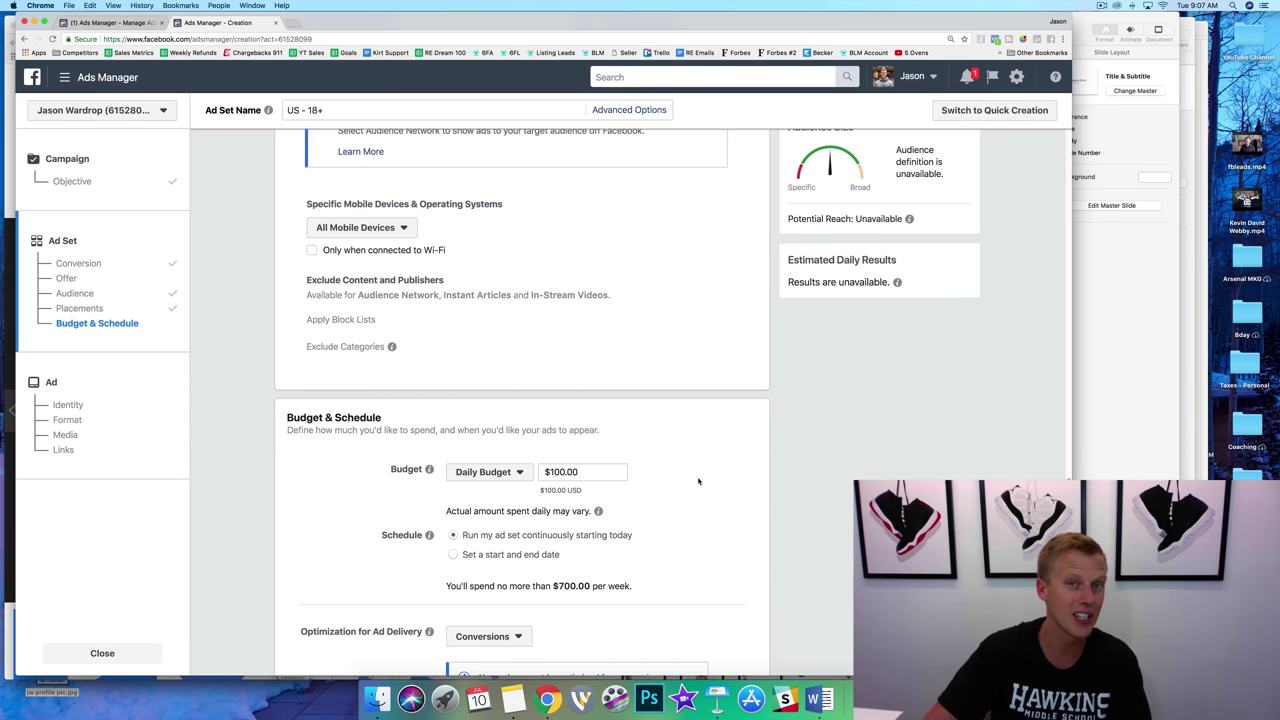
- Set the ad set's daily budget to $25 and continue to the ad setup
drag(563, 471, 548, 471)
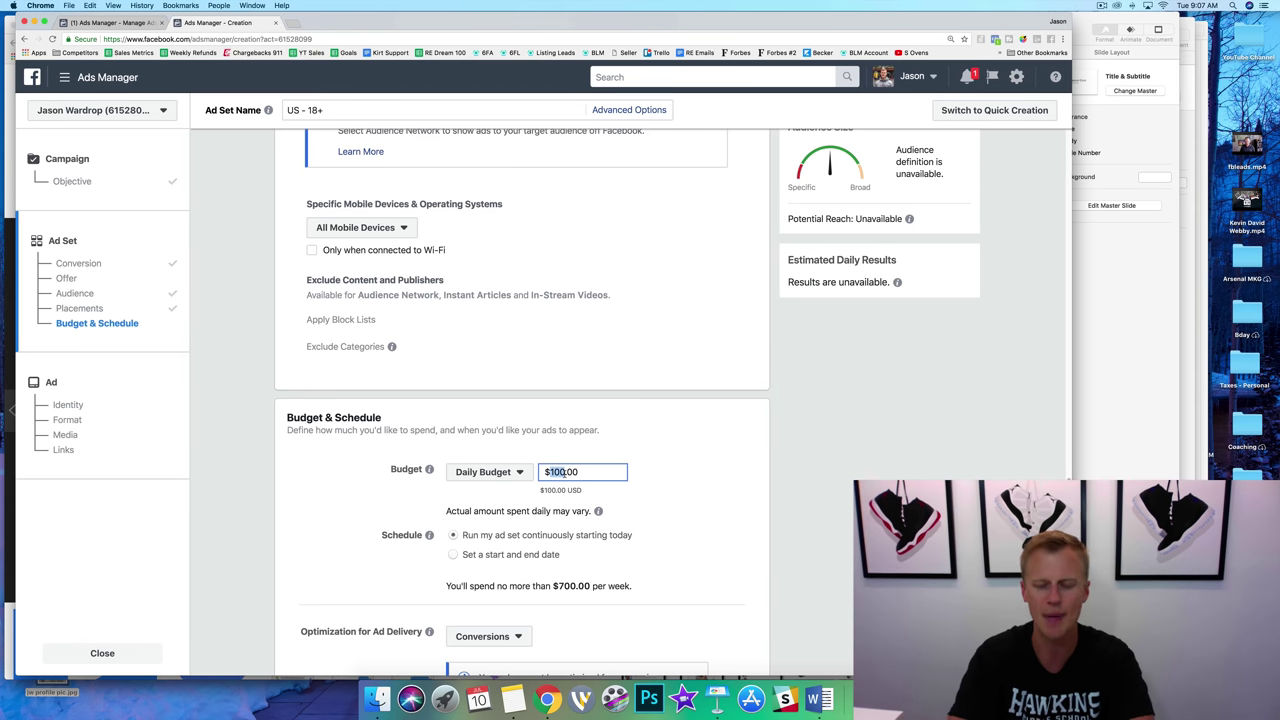
text(25)
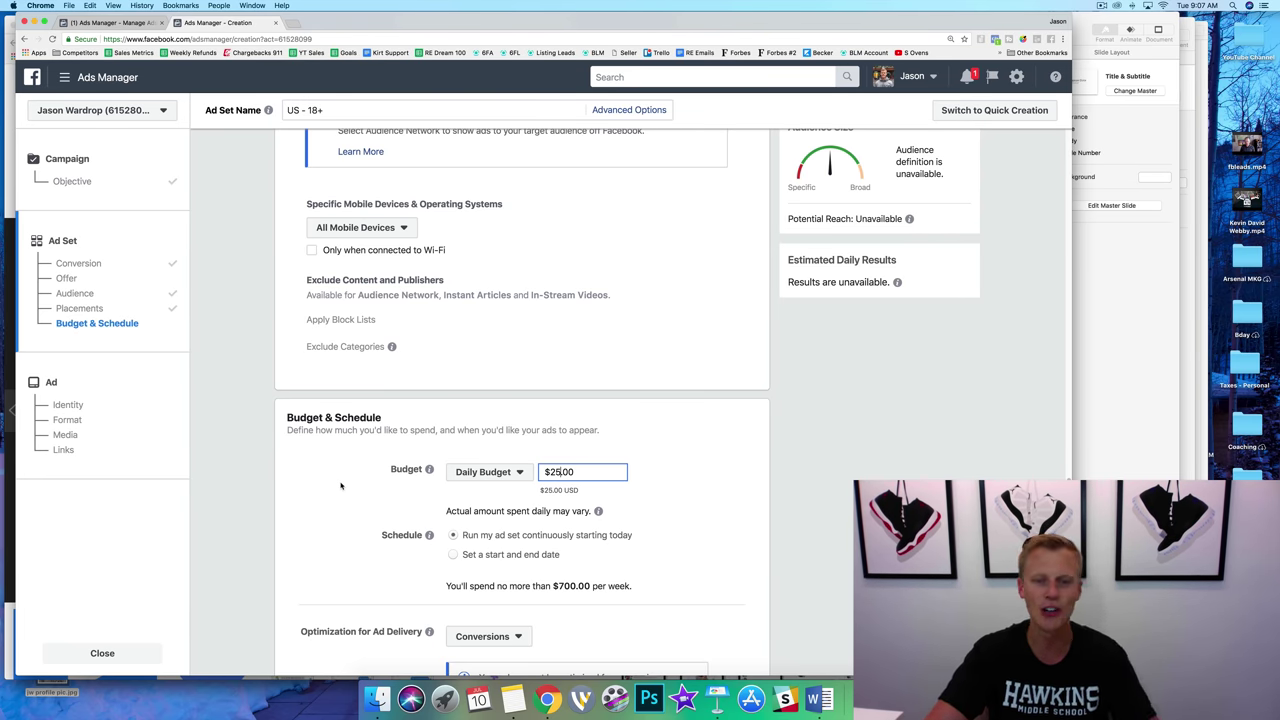
scroll(340, 486, down, 2)
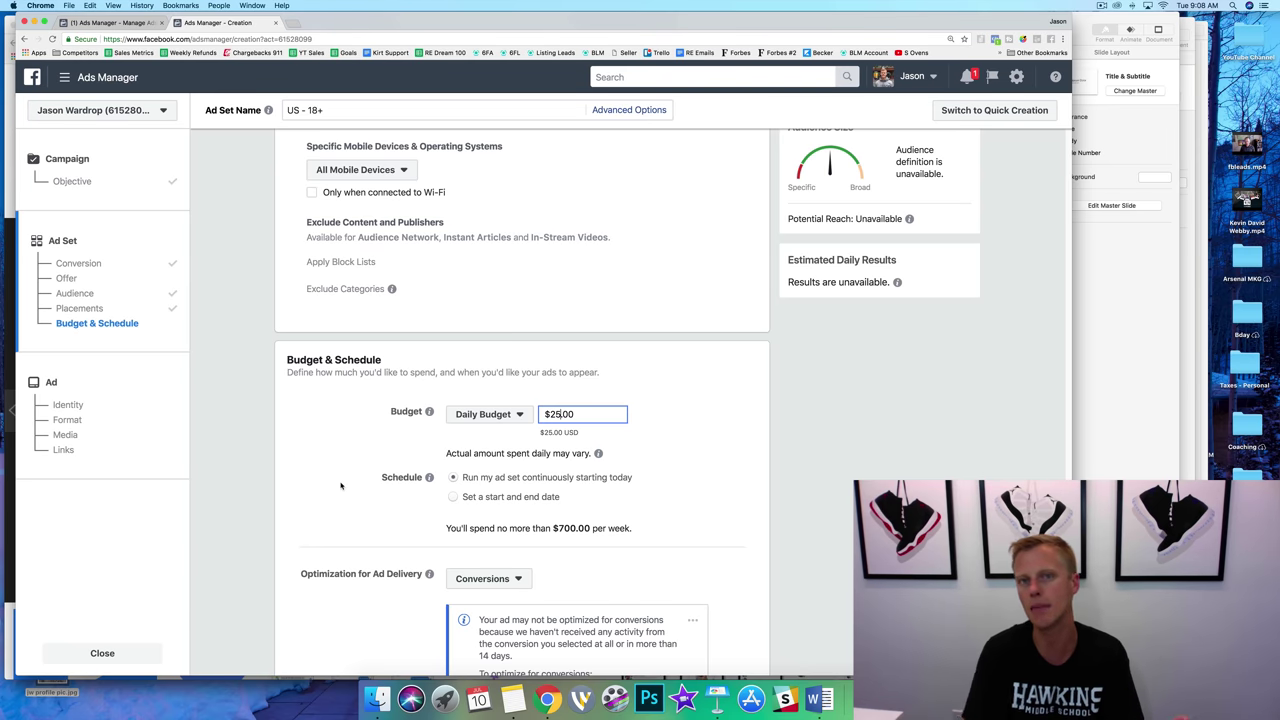
scroll(349, 488, down, 5)
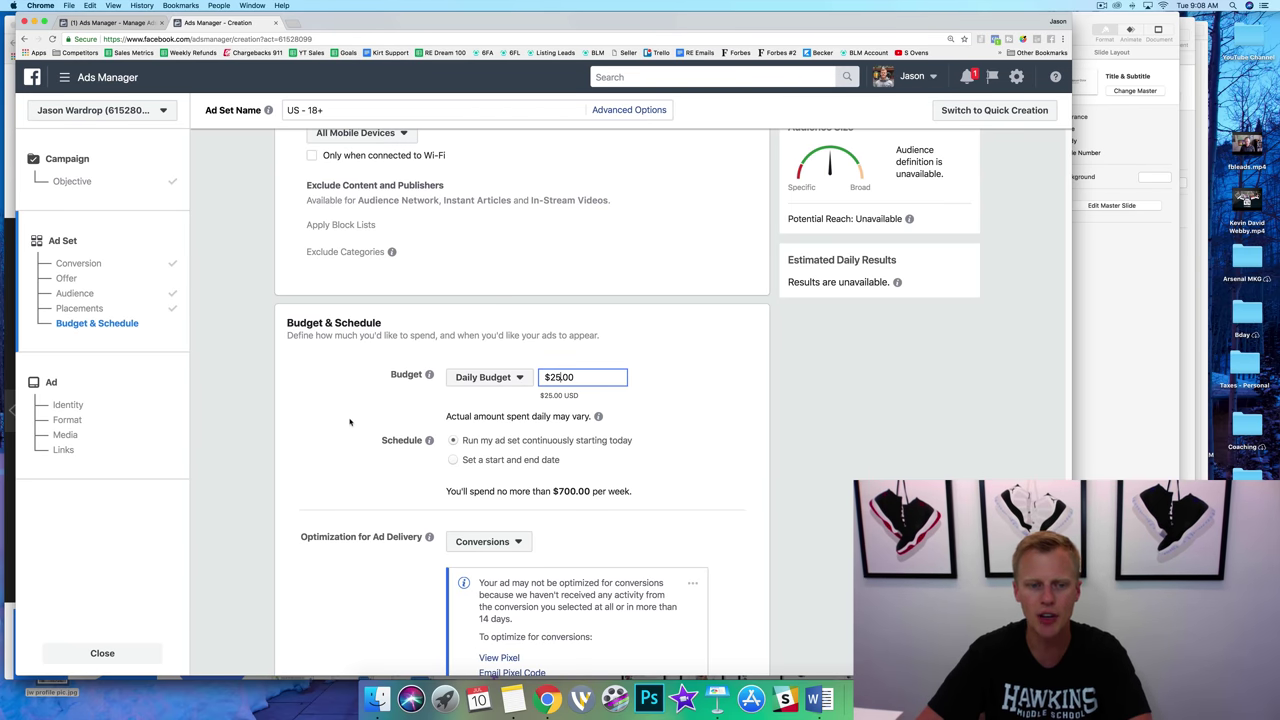
scroll(335, 452, down, 8)
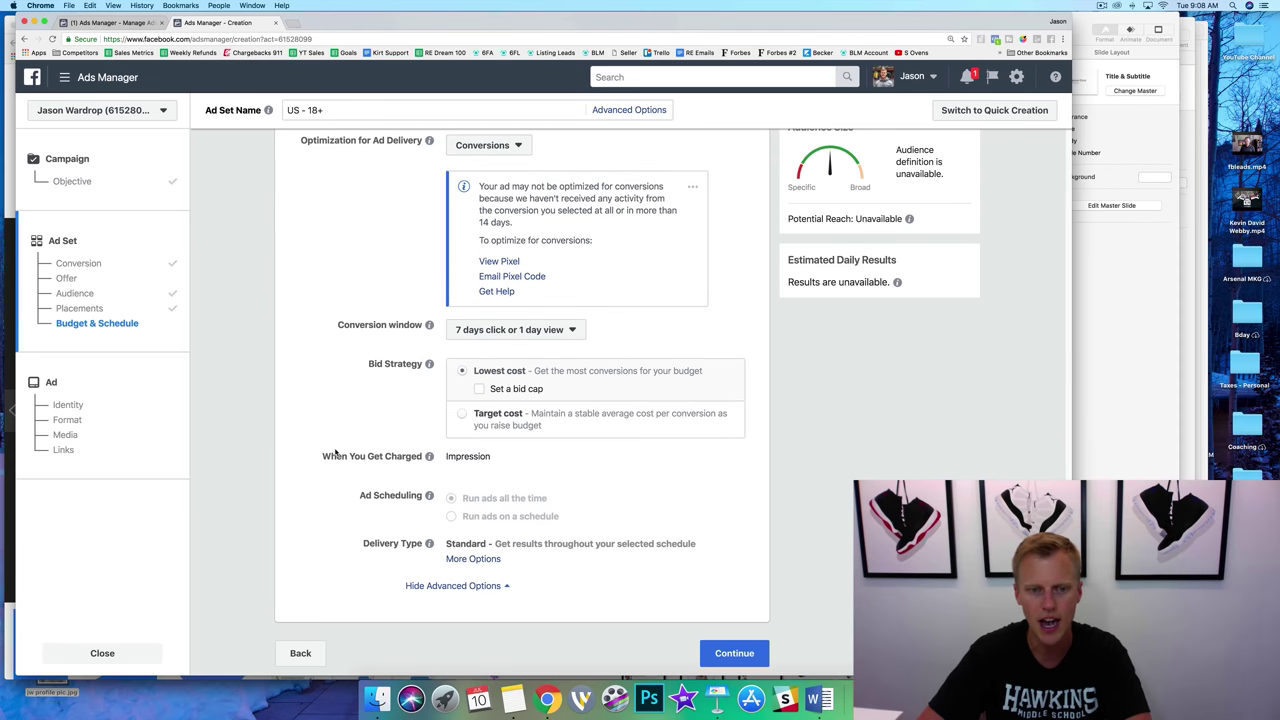
click(734, 653)
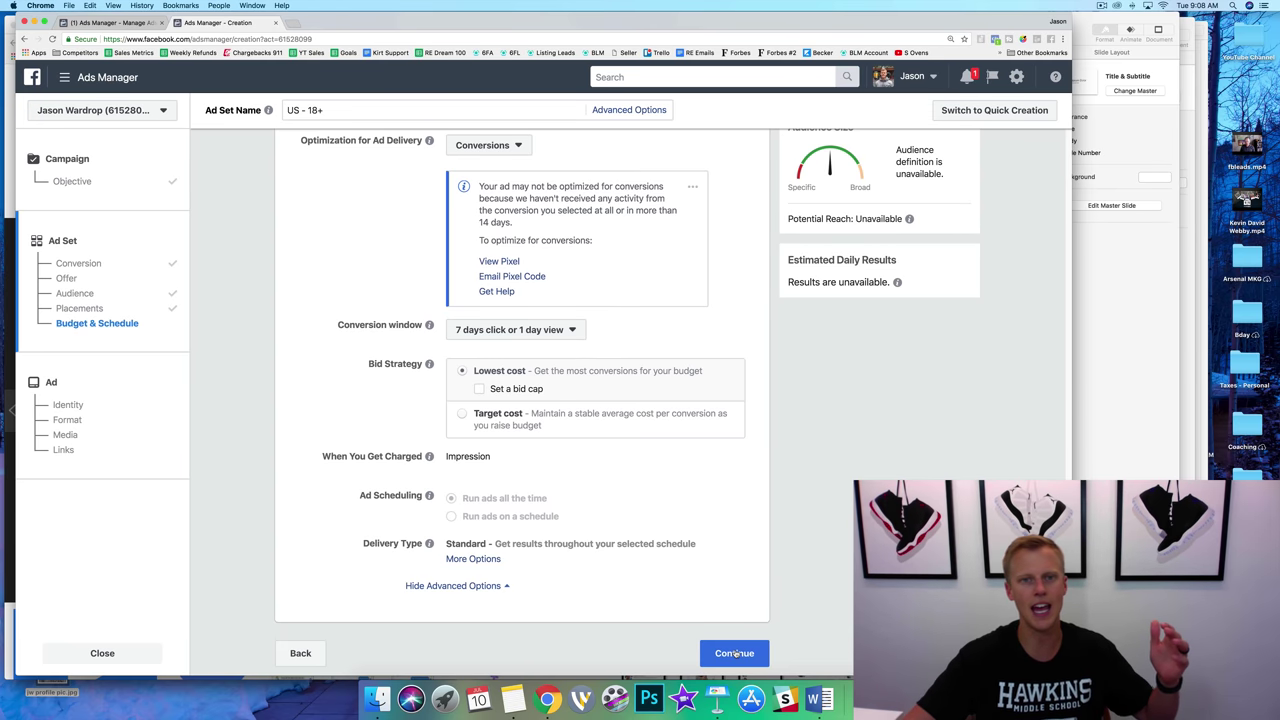
scroll(746, 605, up, 20)
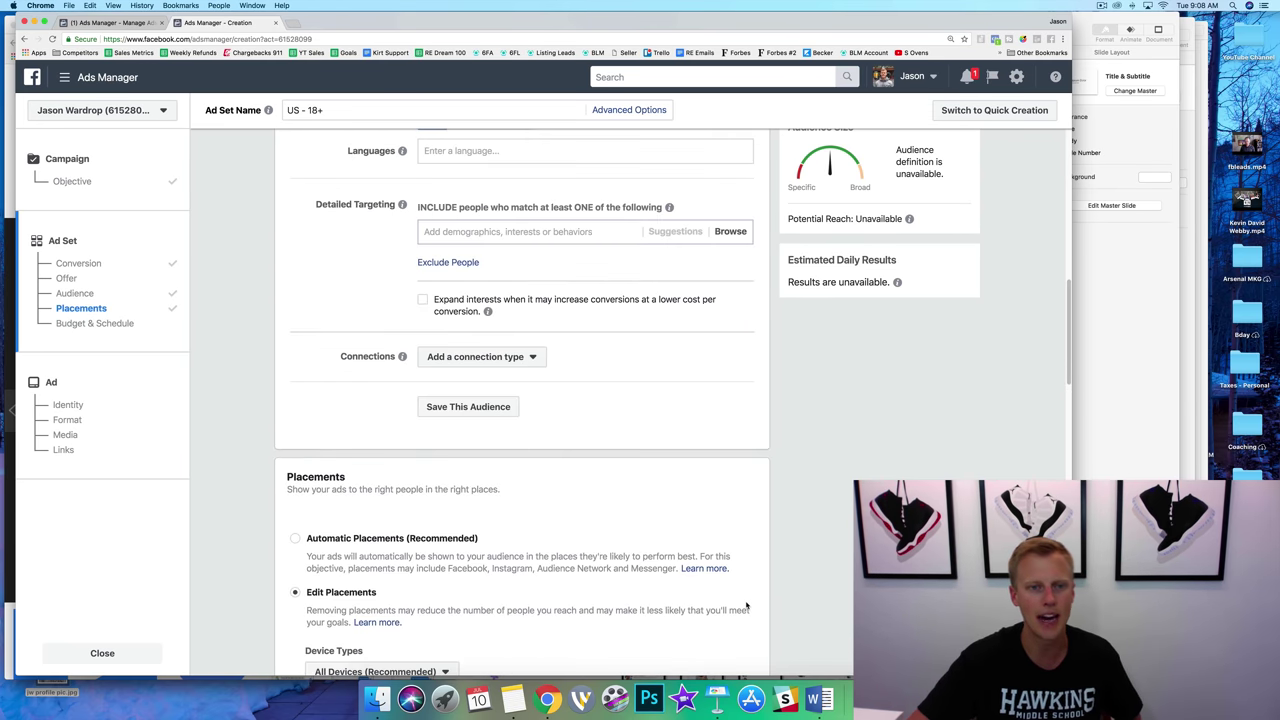
scroll(746, 605, up, 5)
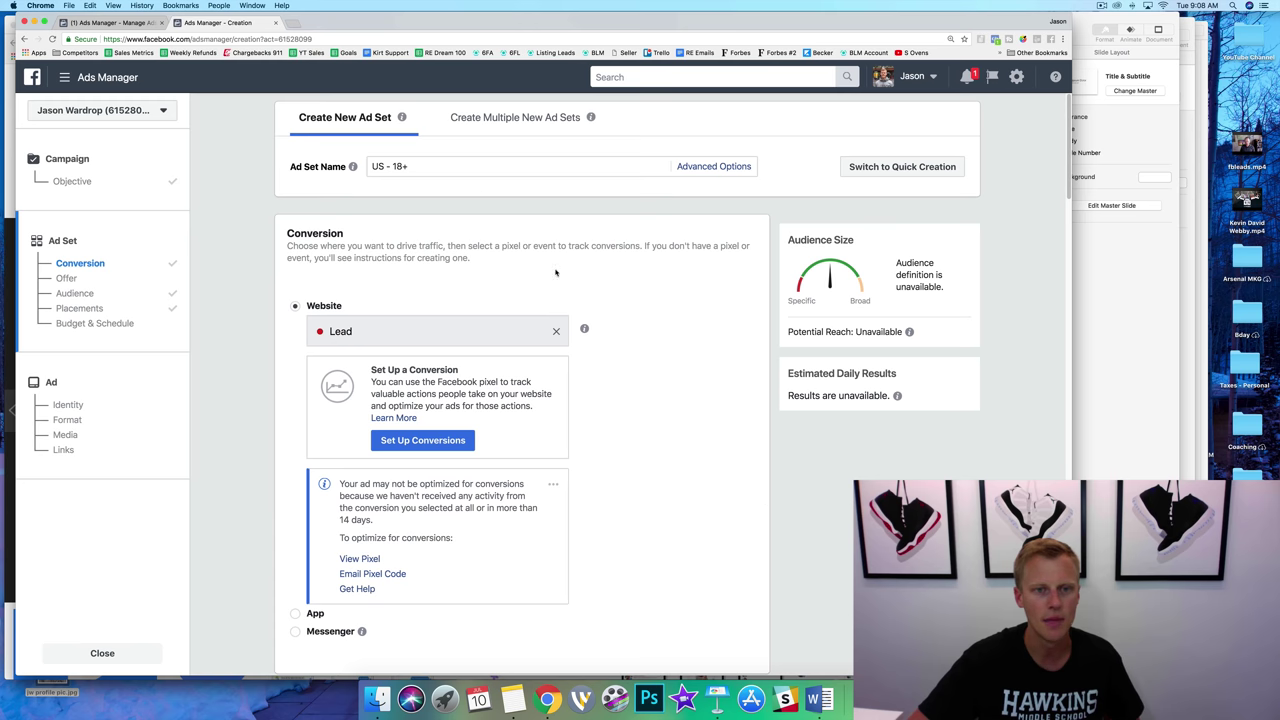
scroll(556, 272, down, 20)
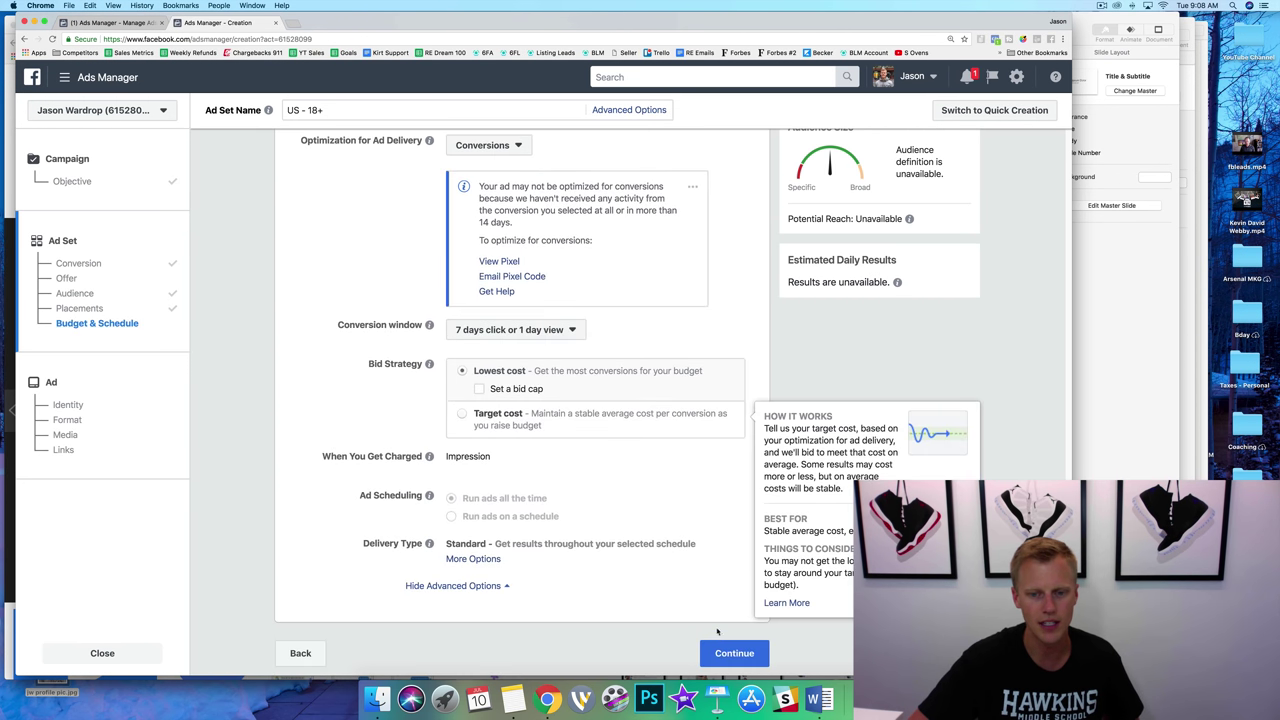
click(734, 653)
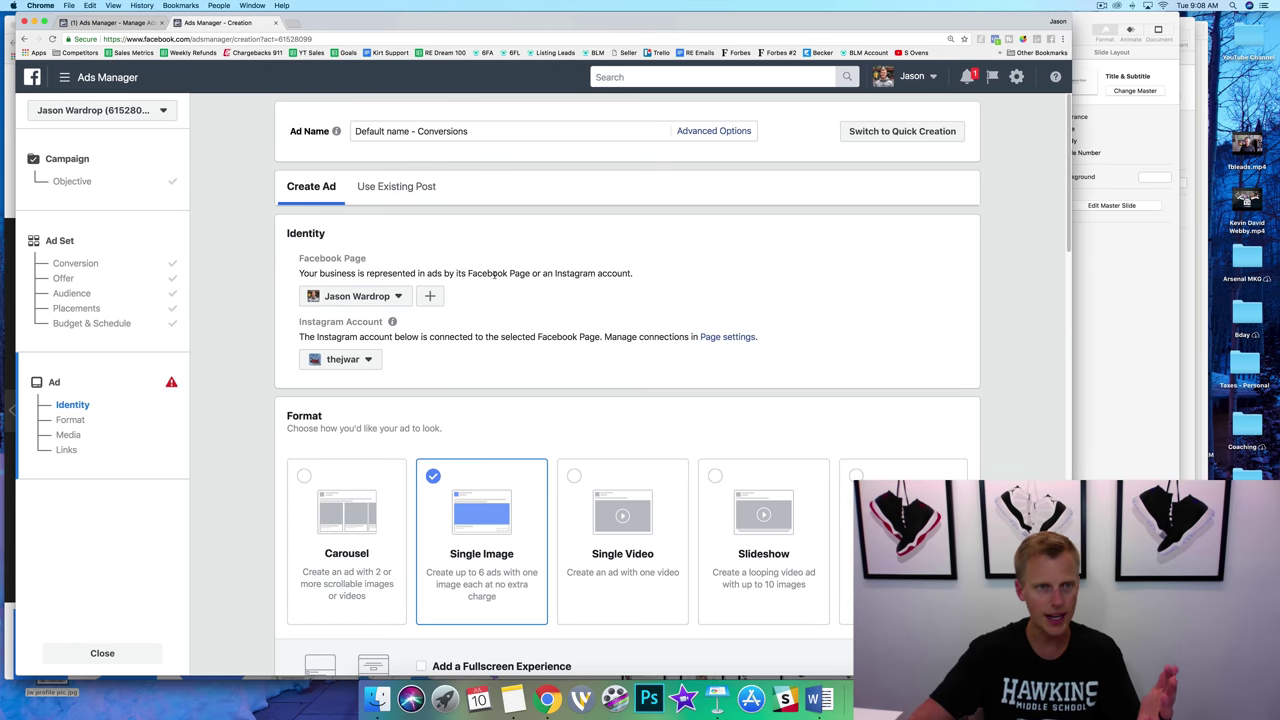
- Use an existing page post for the ad, choosing the video post that starts "How To Create A Real Estate Facebook Ad"
click(385, 192)
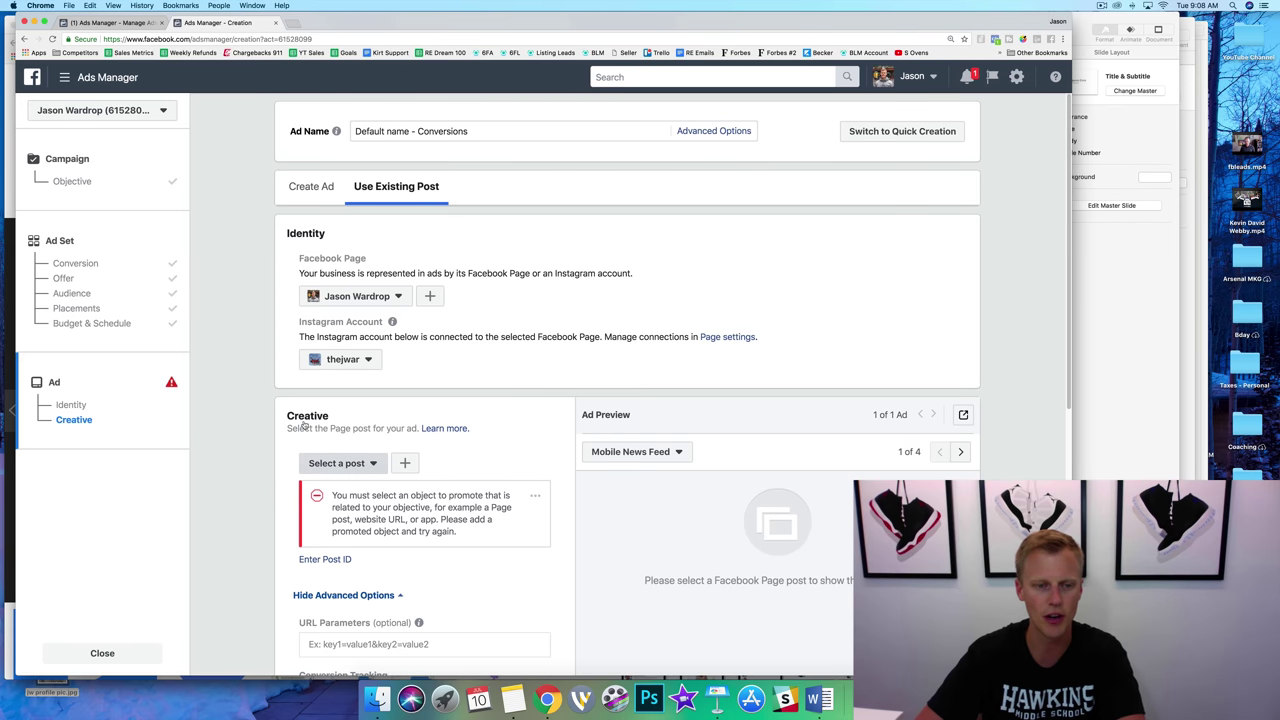
click(330, 463)
click(407, 249)
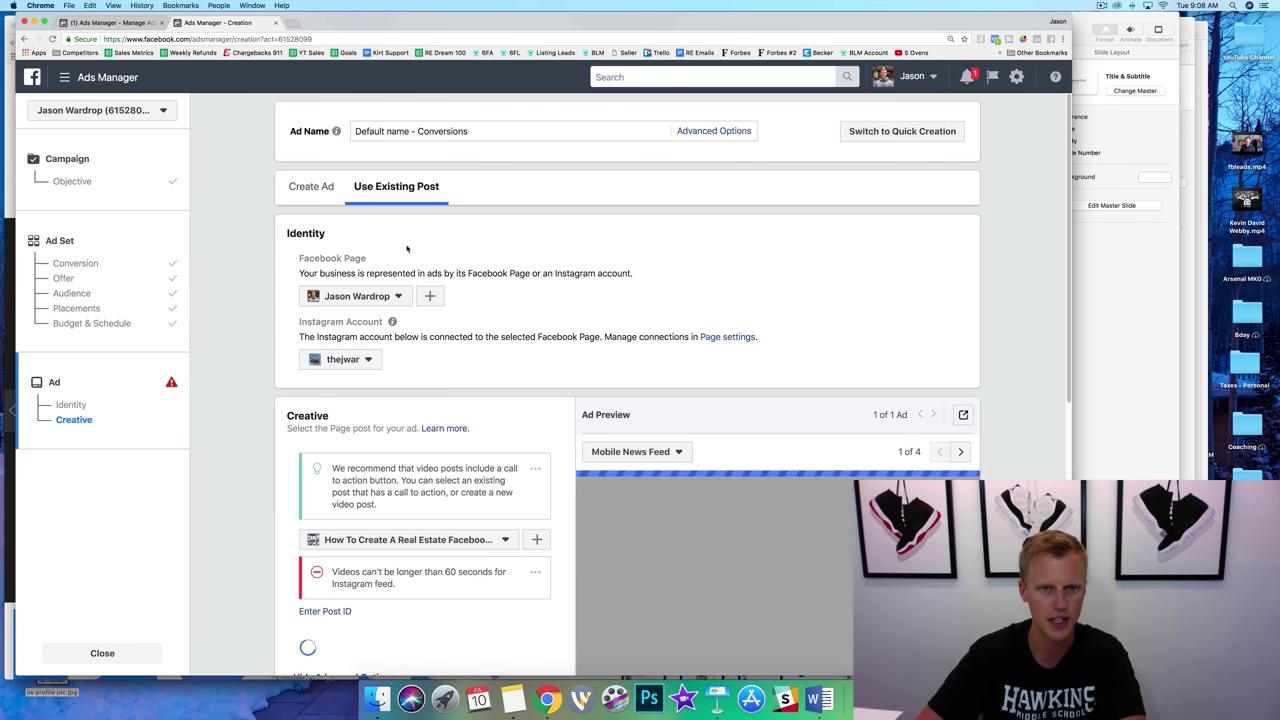
scroll(271, 444, down, 3)
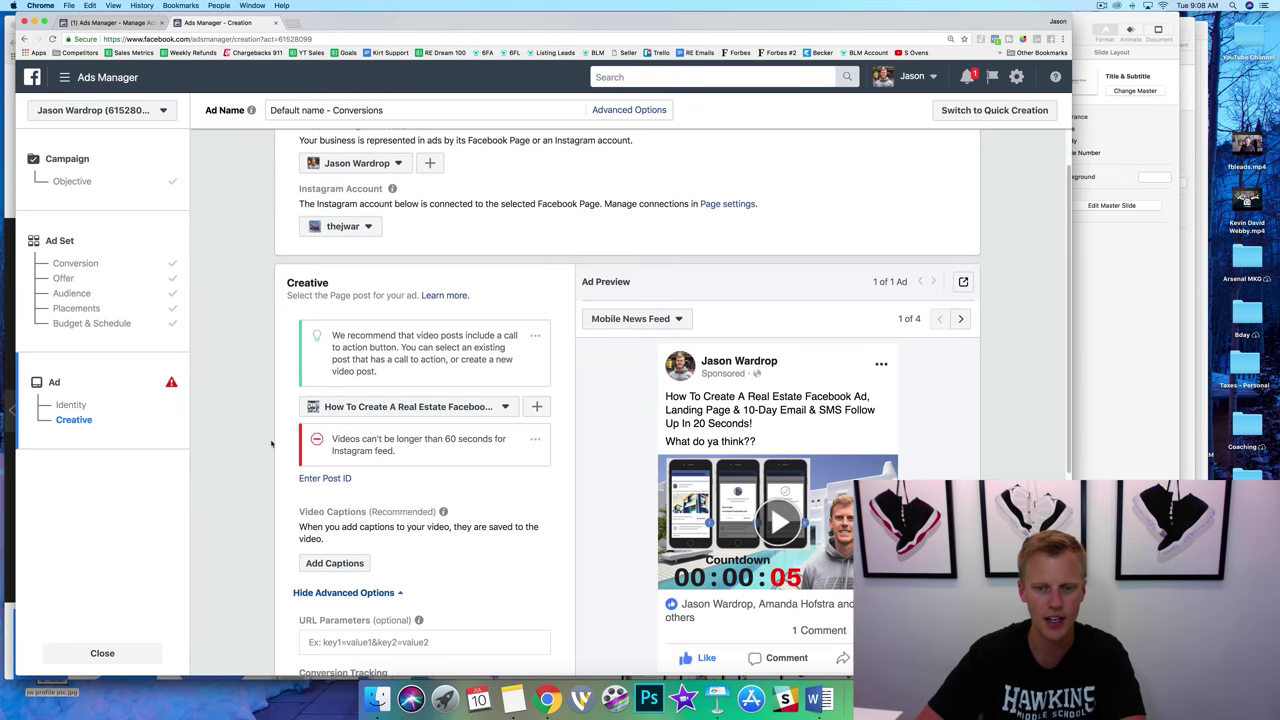
scroll(271, 444, down, 8)
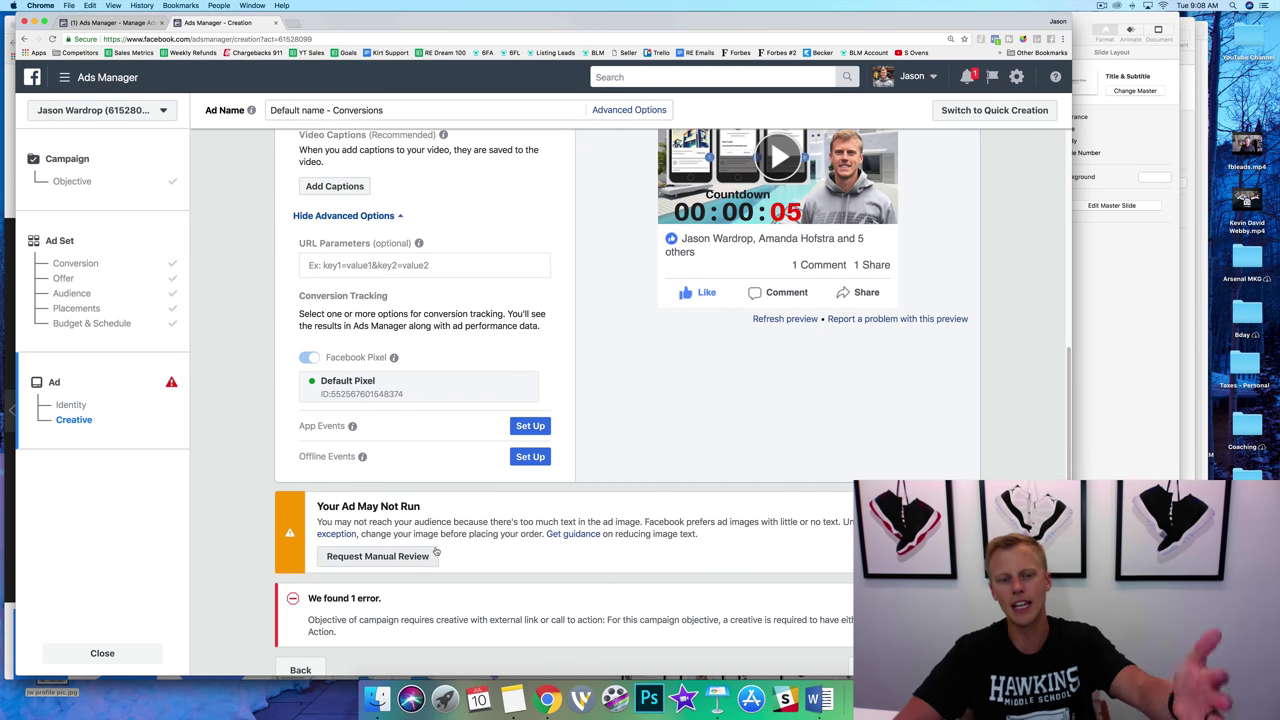
scroll(408, 536, up, 1)
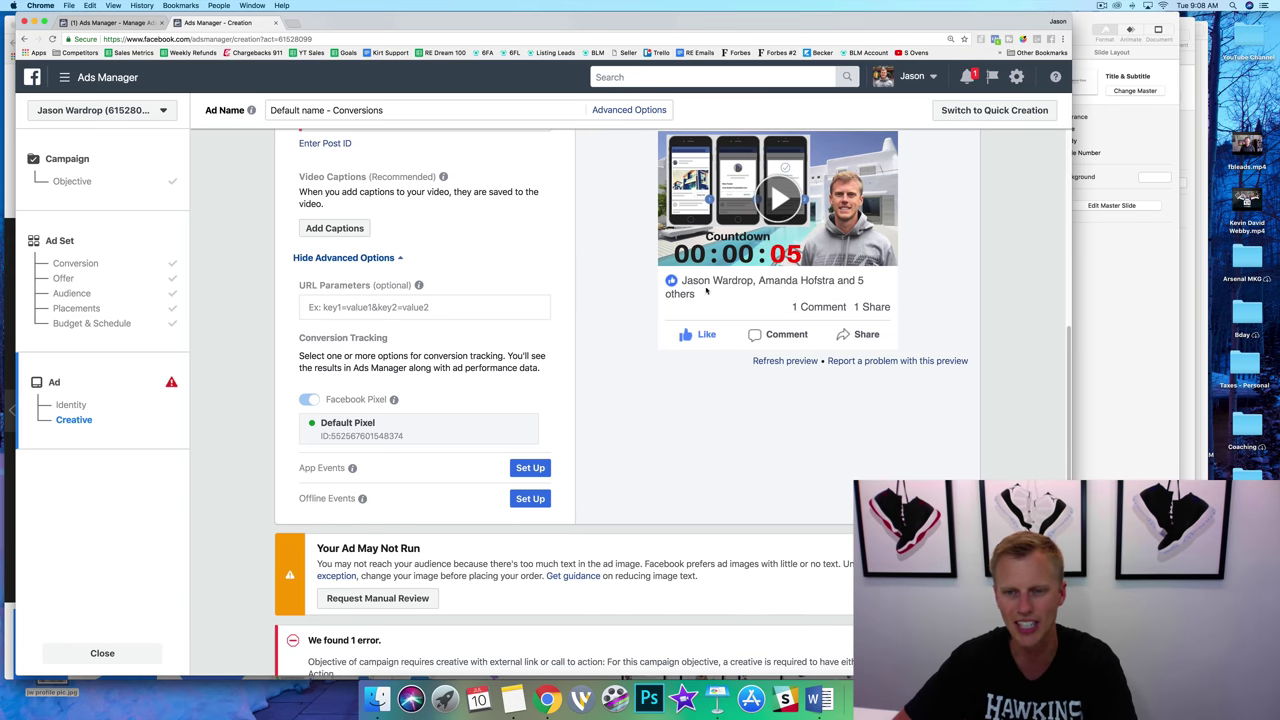
scroll(636, 330, down, 3)
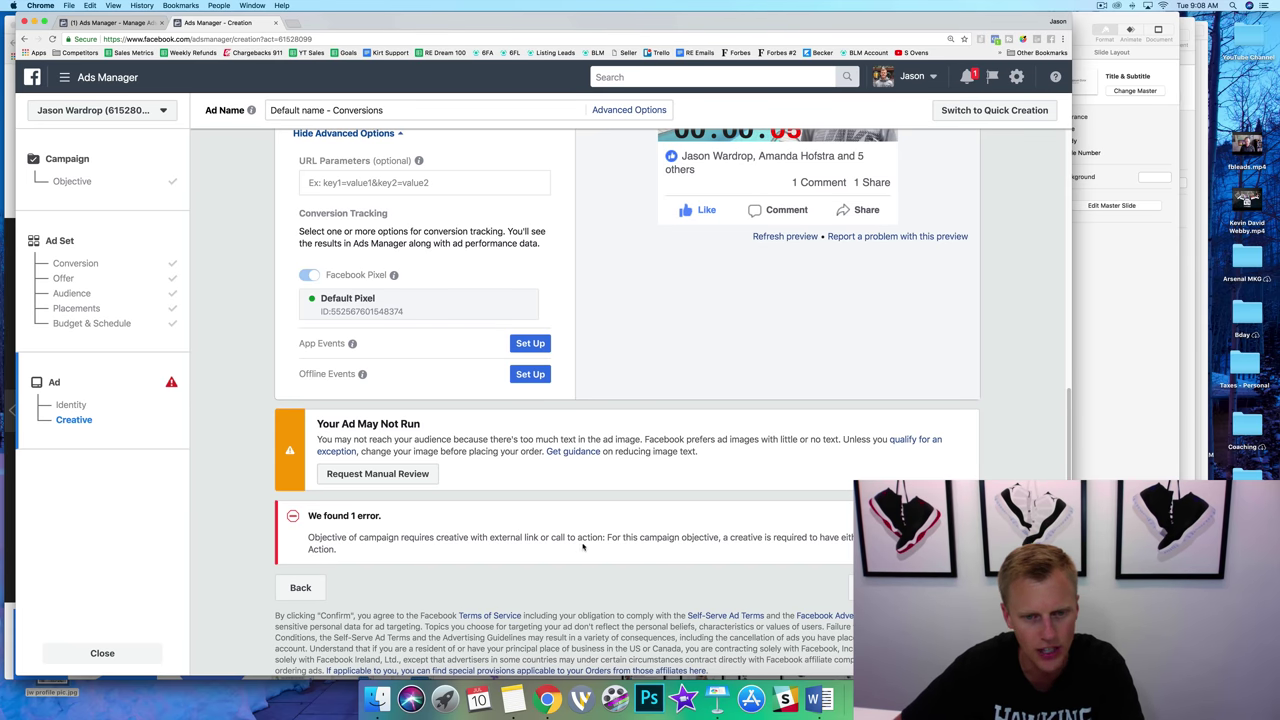
scroll(425, 515, up, 6)
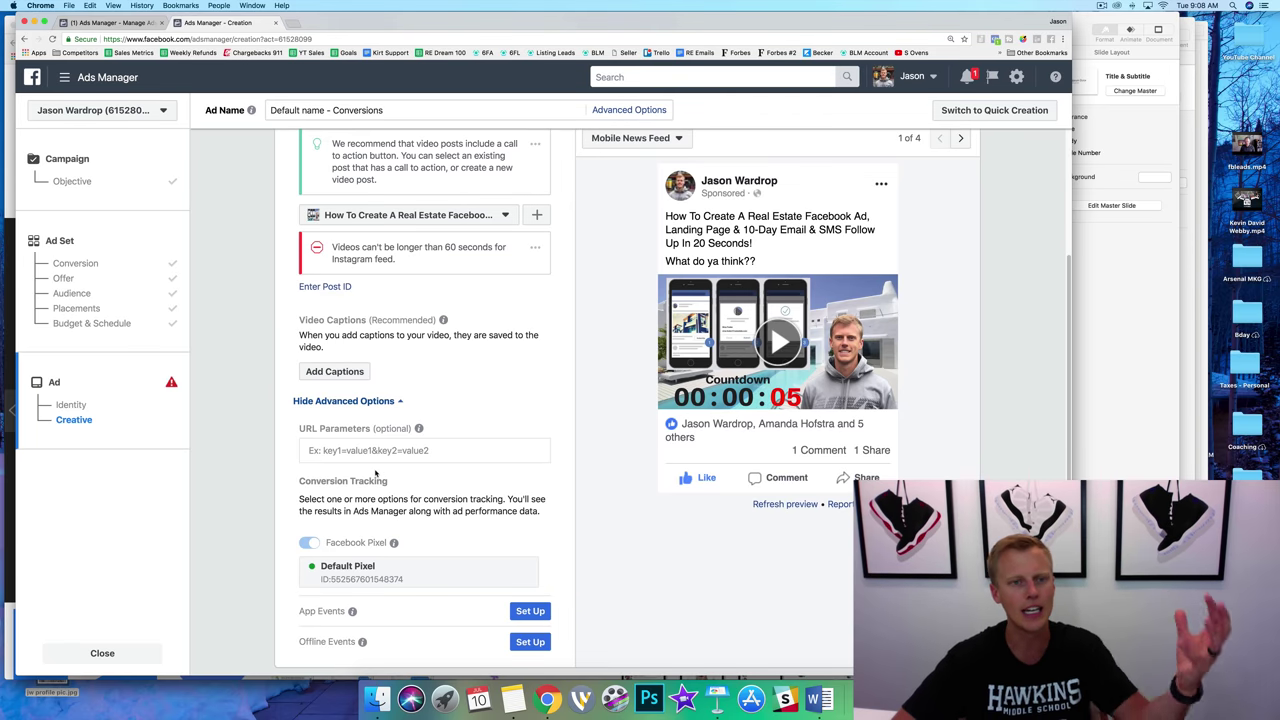
scroll(390, 440, up, 7)
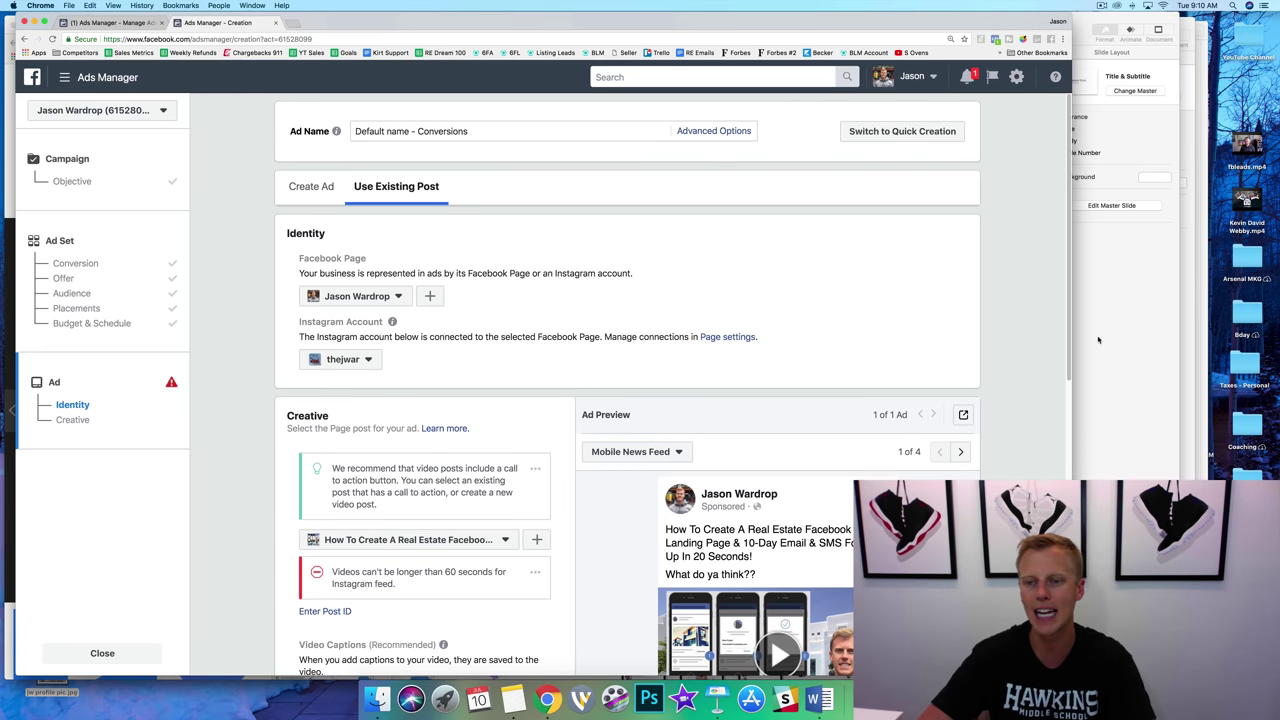
- Switch to the FB Ads.key presentation in Keynote
key(super+Tab)
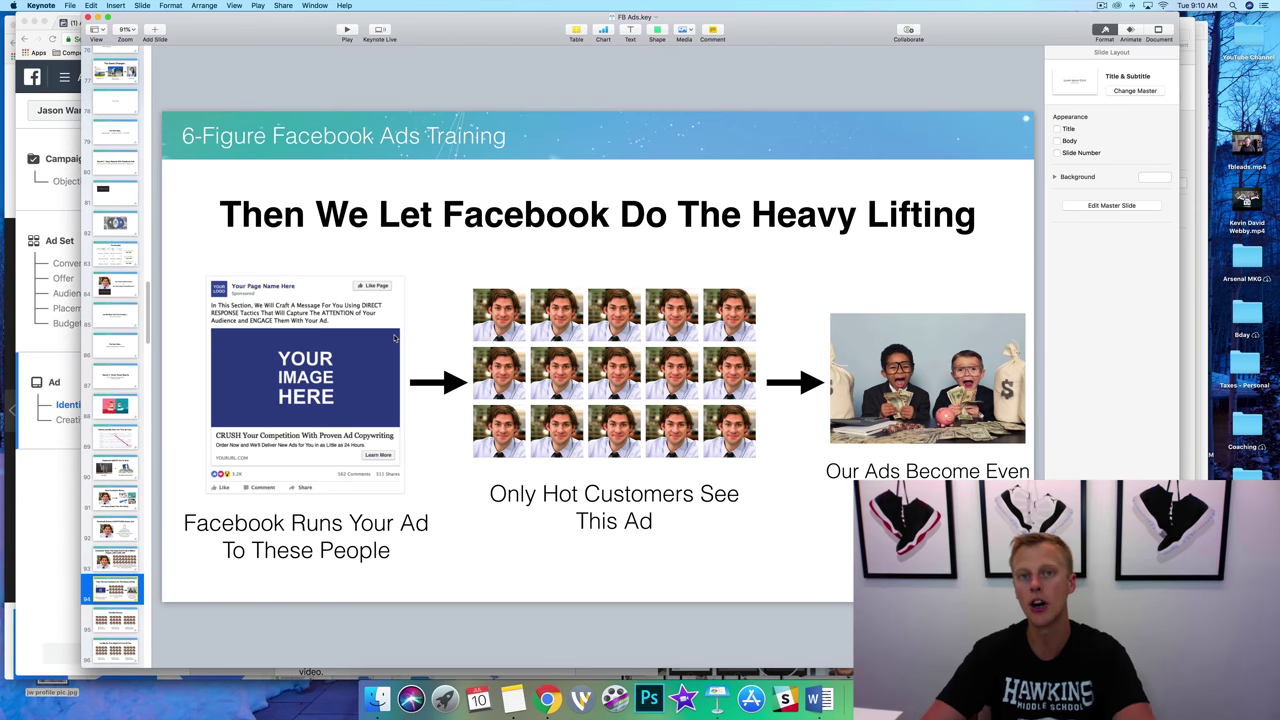